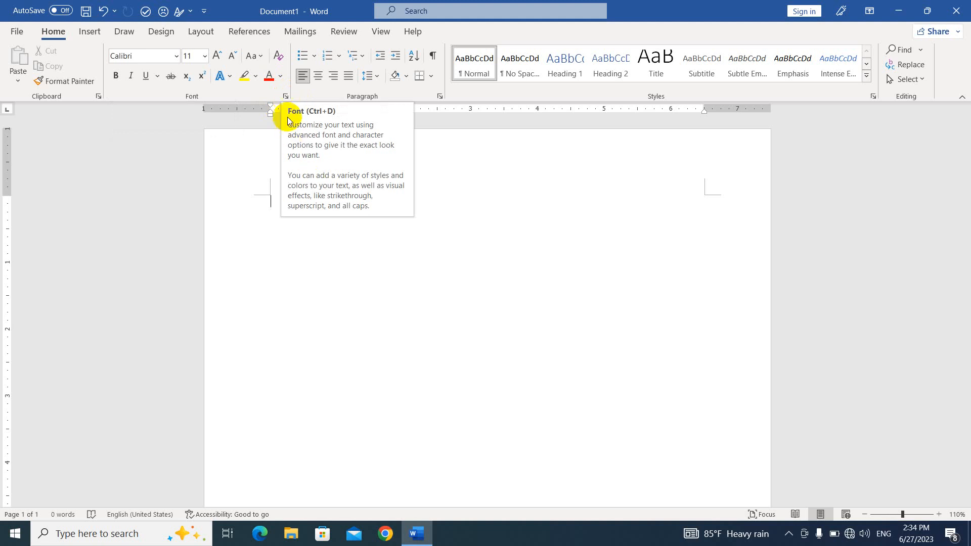
# - Open the Font dialog from the Home tab's Font group
pyautogui.click(285, 97)
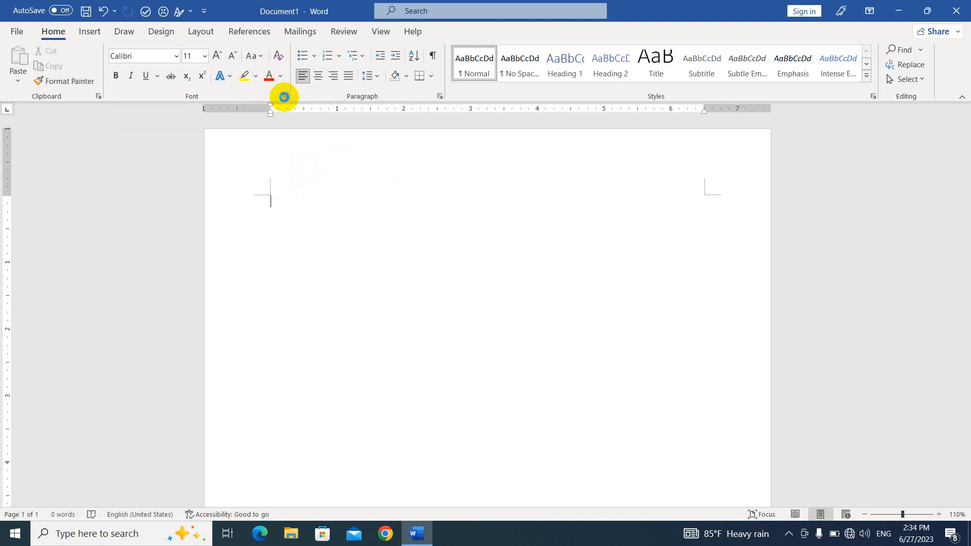
# - Set Pyidaungsu as both the Latin text font and the Complex scripts font
pyautogui.moveTo(418, 114); pyautogui.dragTo(471, 92)
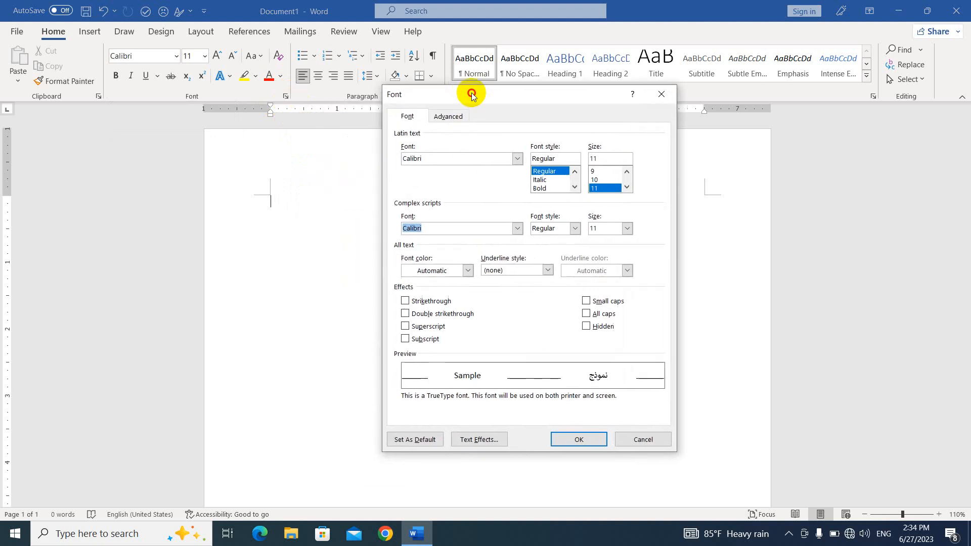
pyautogui.doubleClick(427, 159)
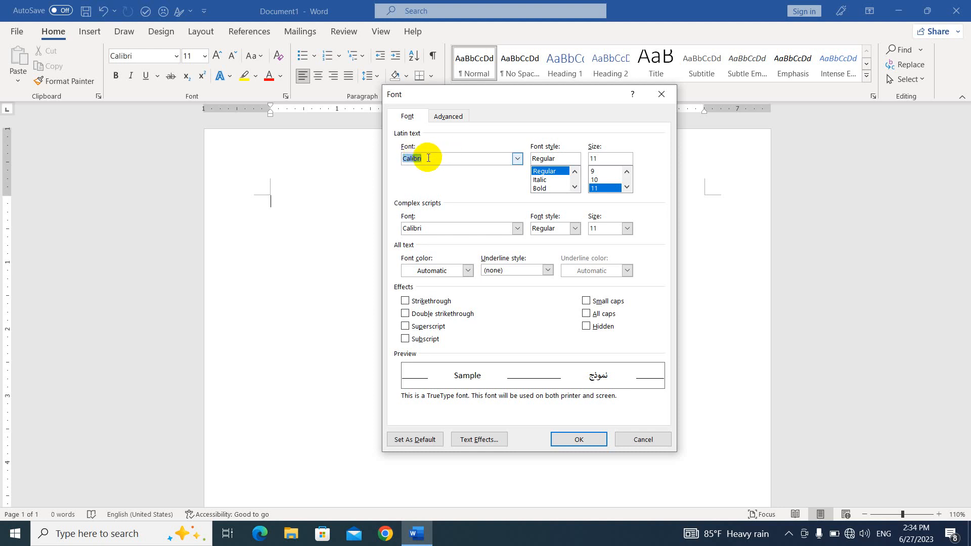
pyautogui.write('pyia')
pyautogui.write('daungsu')
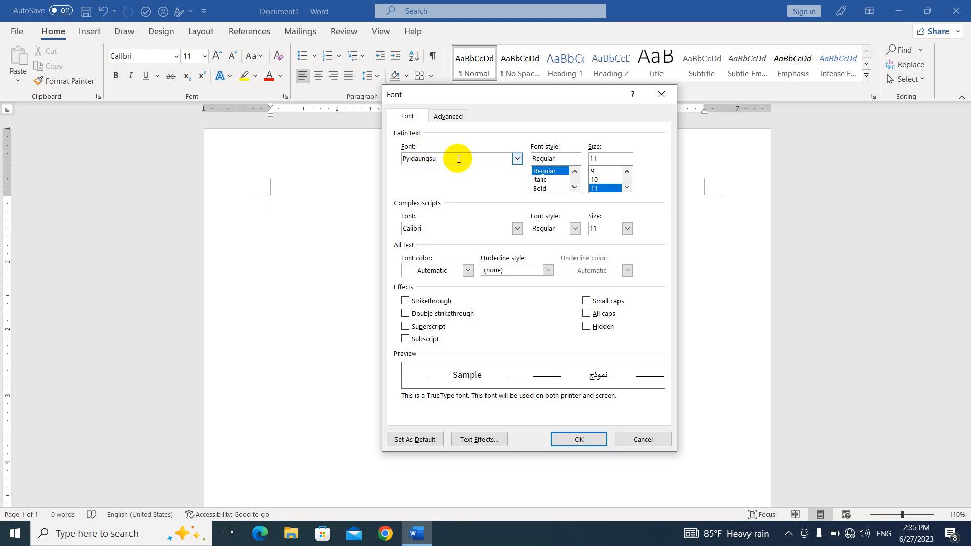
pyautogui.click(518, 158)
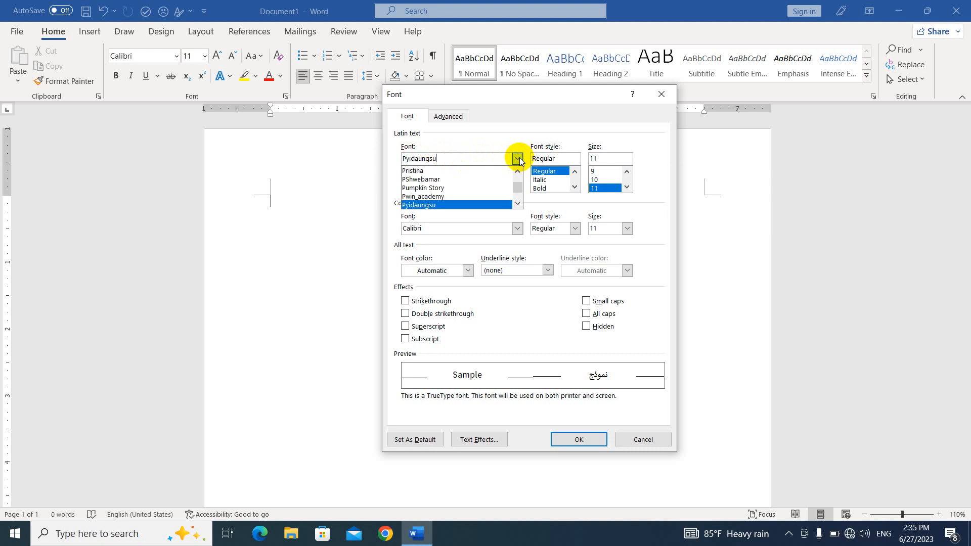
pyautogui.click(440, 206)
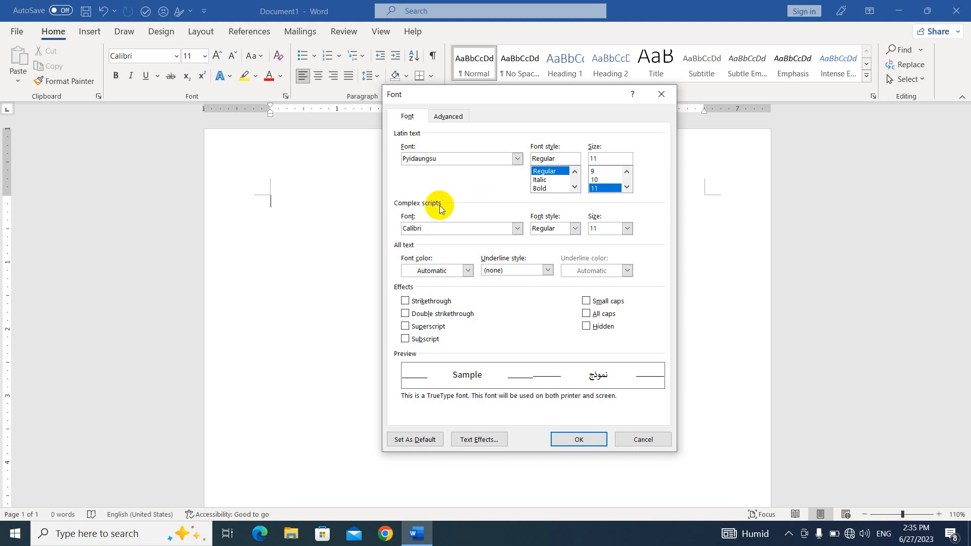
pyautogui.click(428, 228)
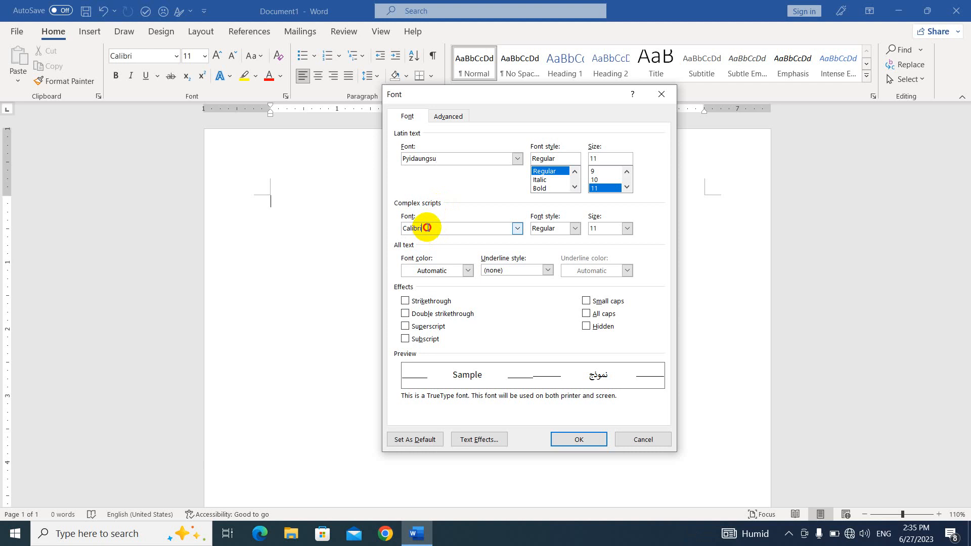
pyautogui.doubleClick(427, 228)
pyautogui.write('p')
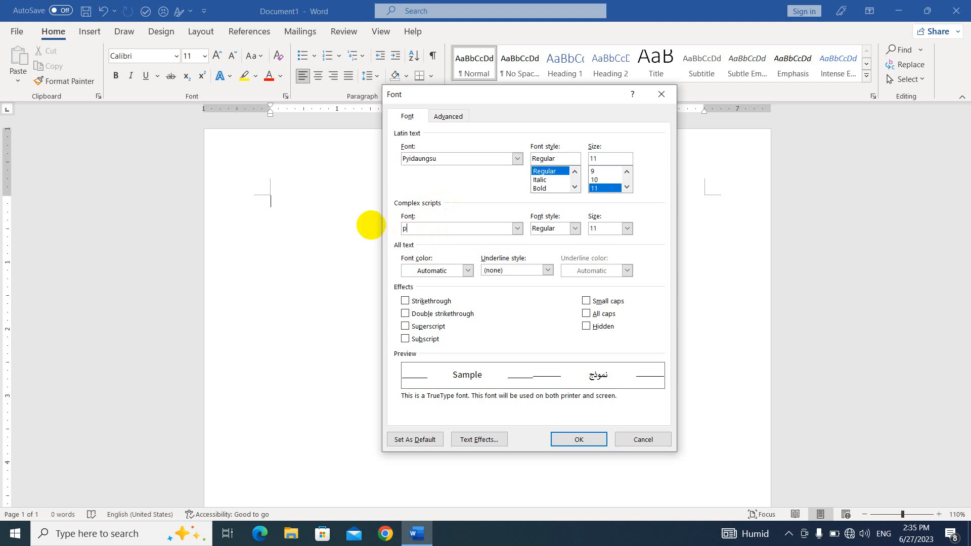
pyautogui.write('yidaungsu')
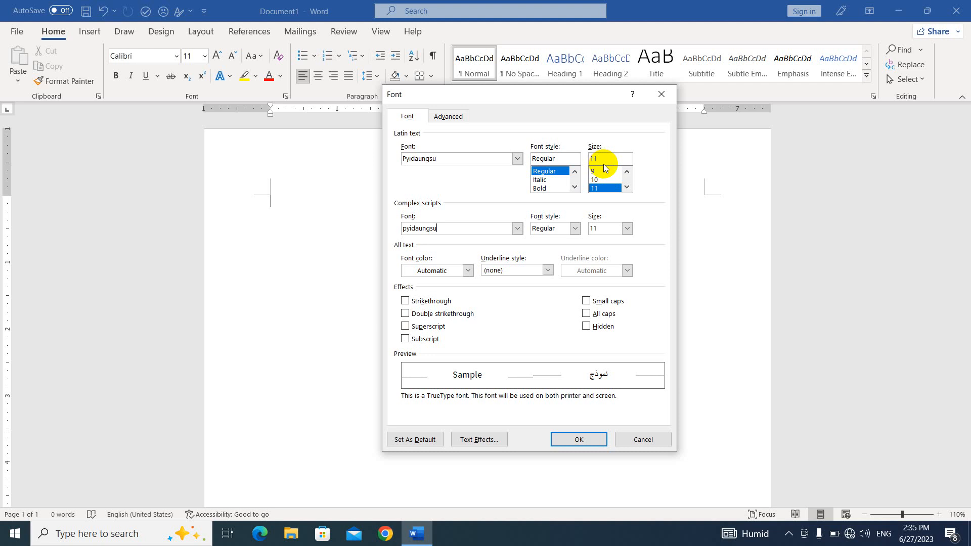
# - Choose size 12 and make Pyidaungsu 12 pt the default for all Normal-template documents
pyautogui.scroll(-3, 603, 172)
pyautogui.click(601, 172)
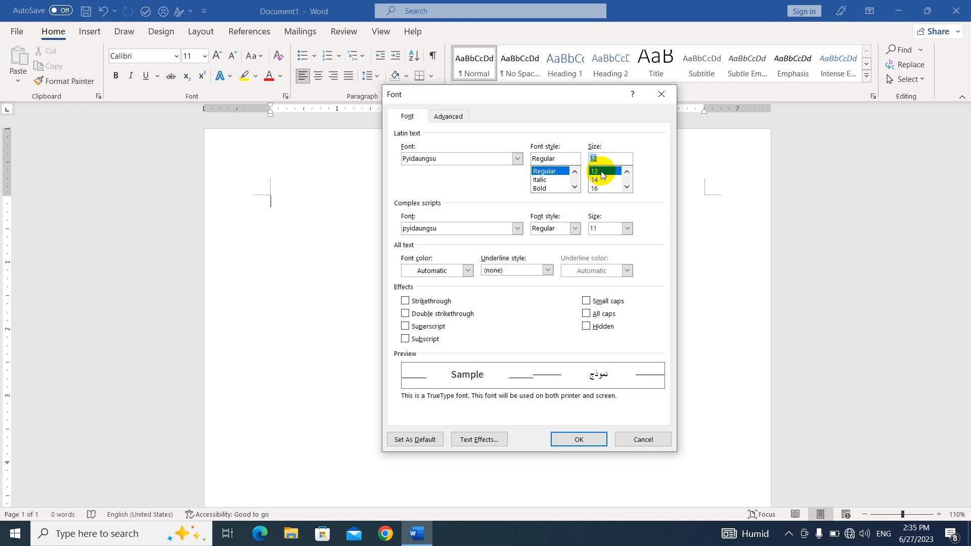
pyautogui.click(425, 441)
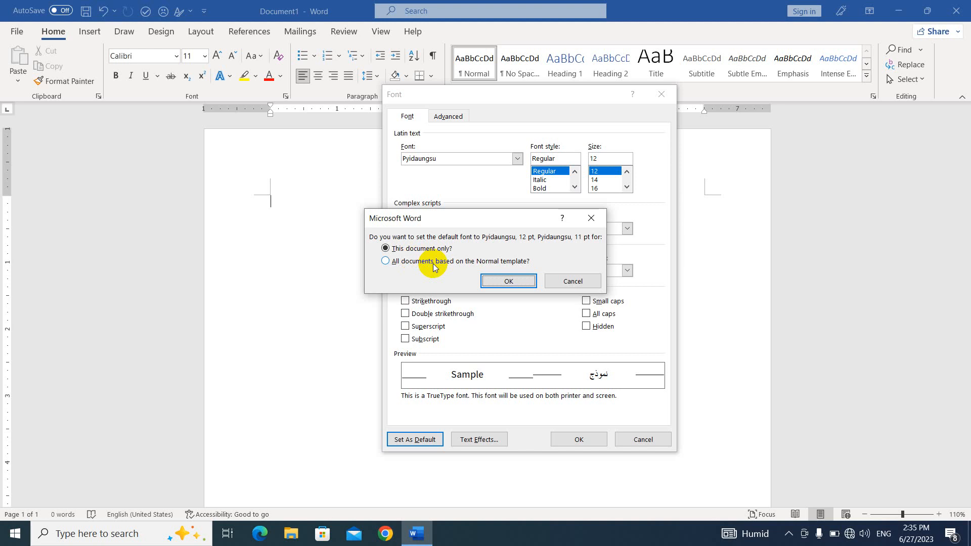
pyautogui.click(434, 268)
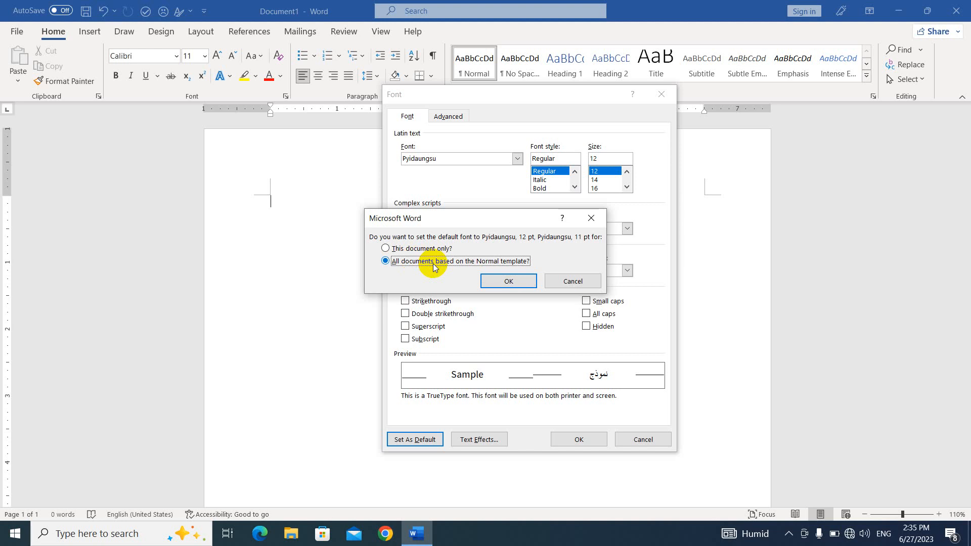
pyautogui.click(508, 281)
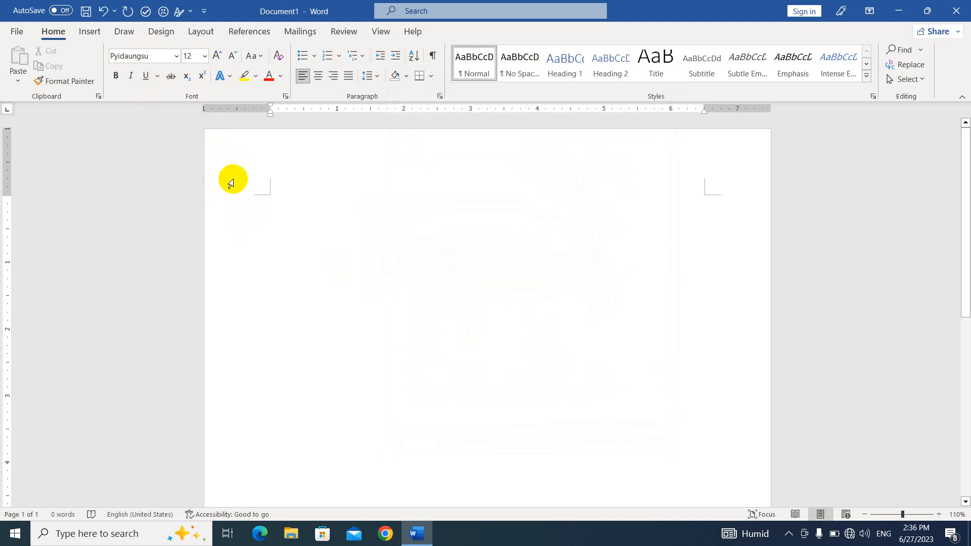
# - Close Word without saving Document1, then refresh the desktop twice
pyautogui.click(956, 11)
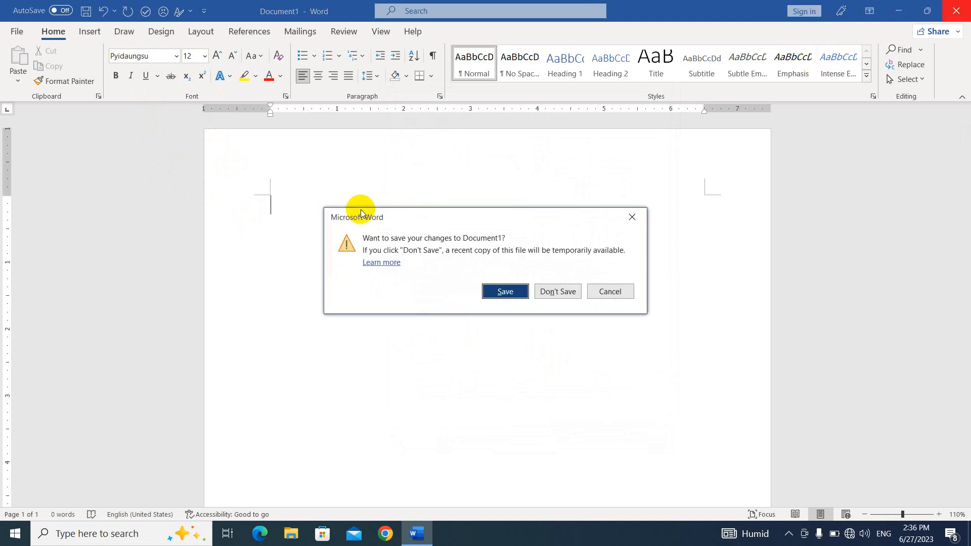
pyautogui.click(560, 291)
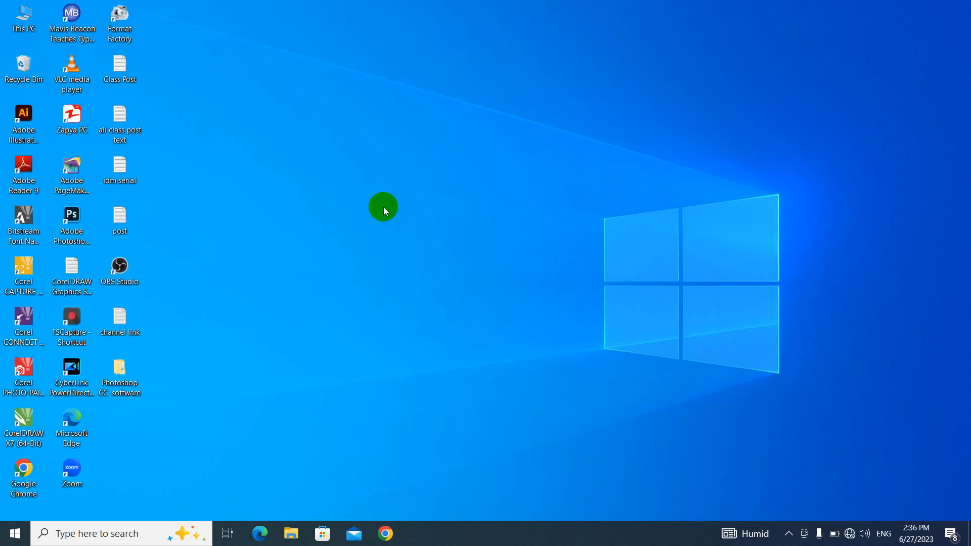
pyautogui.rightClick(280, 150)
pyautogui.click(314, 188)
pyautogui.rightClick(224, 164)
pyautogui.click(261, 209)
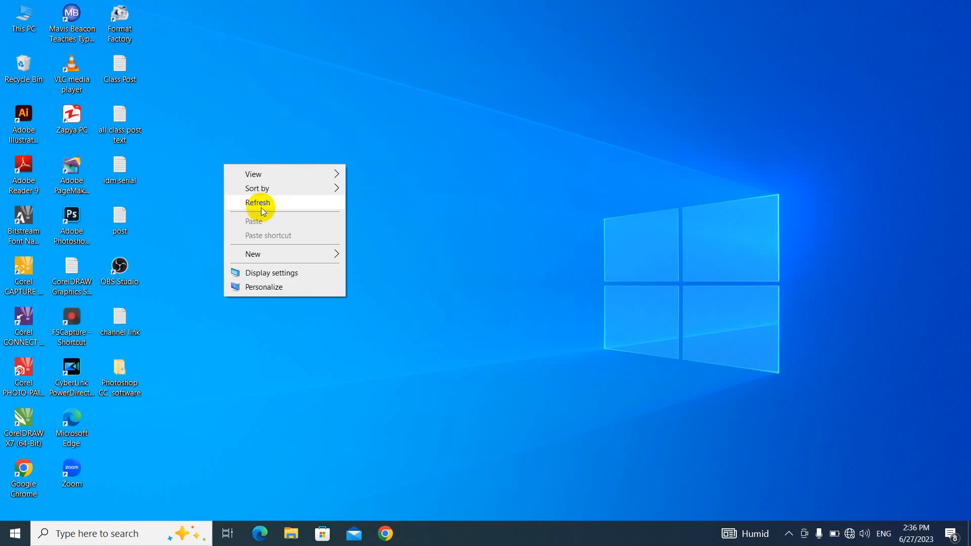
# - Relaunch Word from Start search, create a blank document, and dismiss the updates notice
pyautogui.press('super')
pyautogui.write('wor')
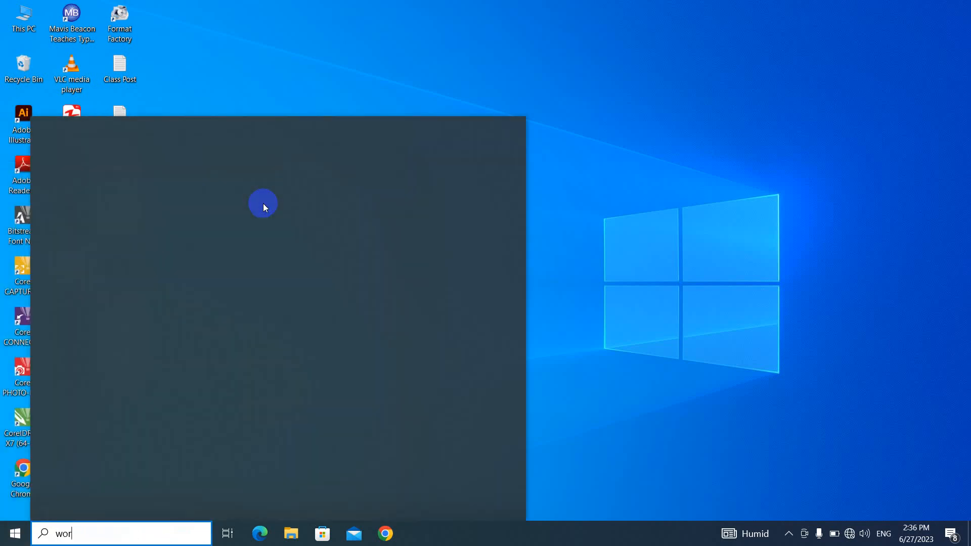
pyautogui.write('d')
pyautogui.press('Return')
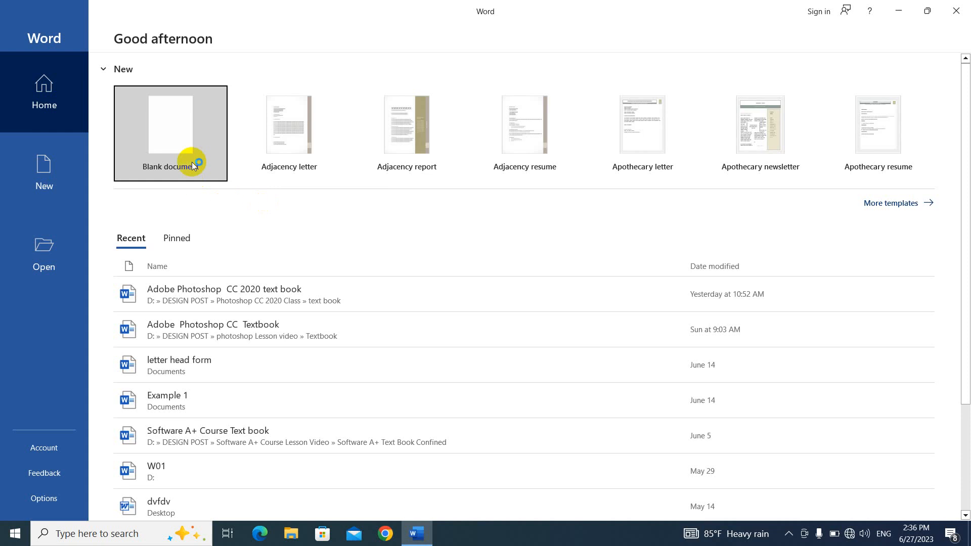
pyautogui.click(195, 161)
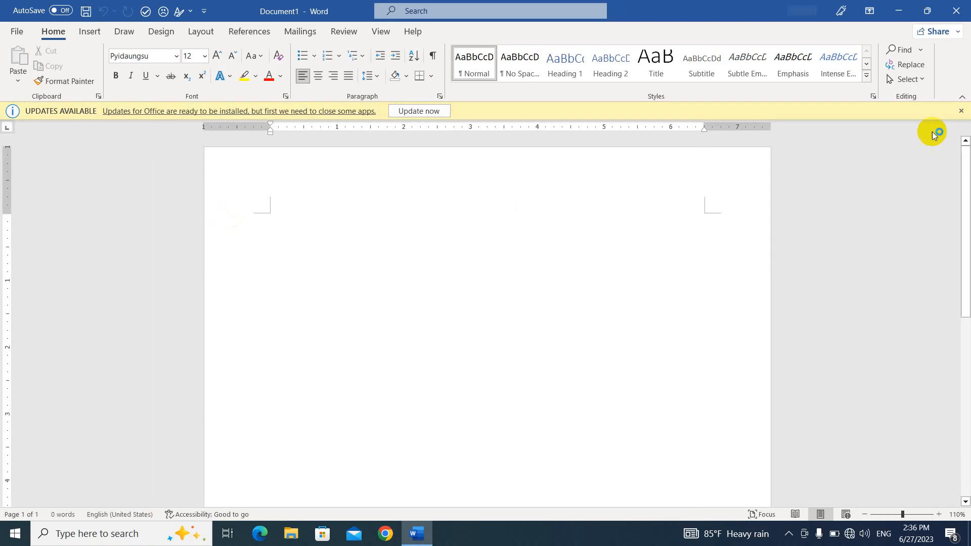
pyautogui.click(962, 111)
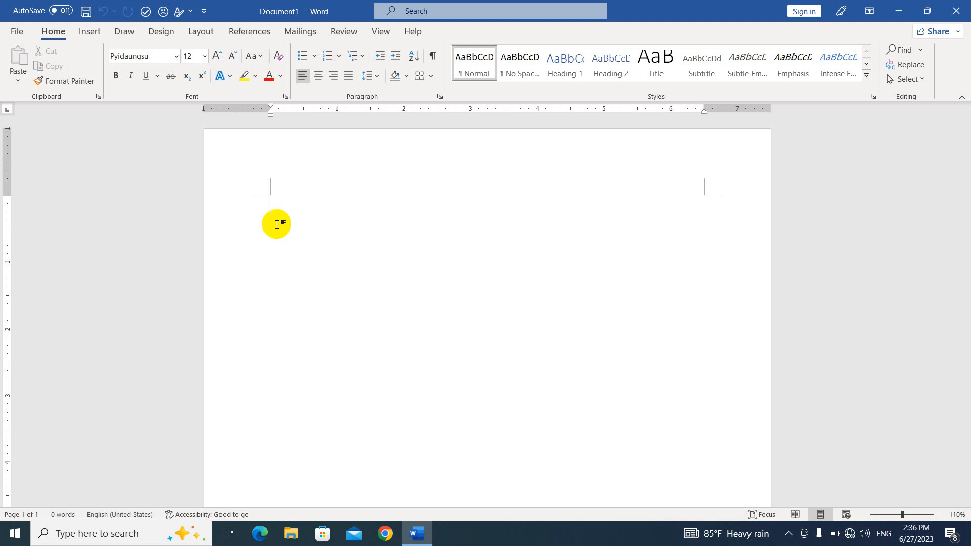
# - Generate five paragraphs of sample text with =rand(5)
pyautogui.write('=')
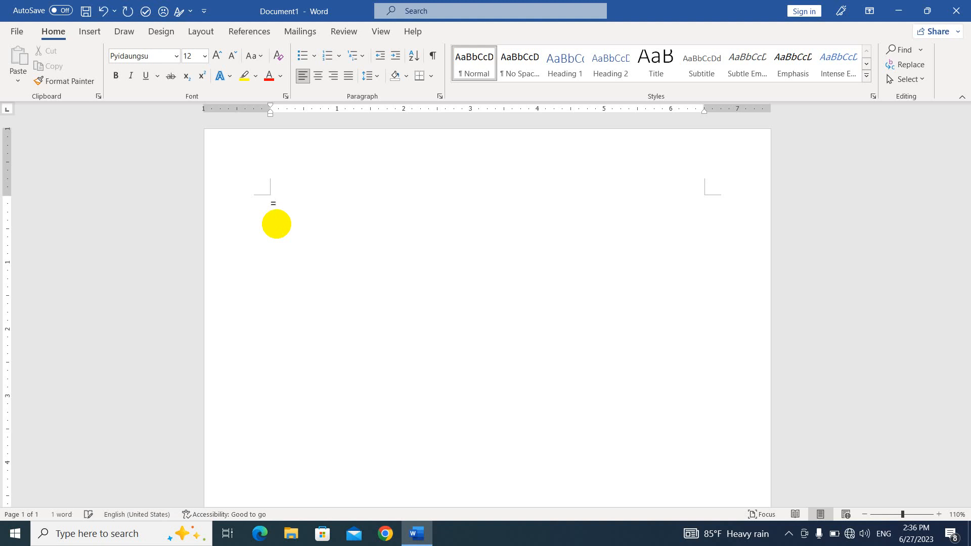
pyautogui.write('rand(5')
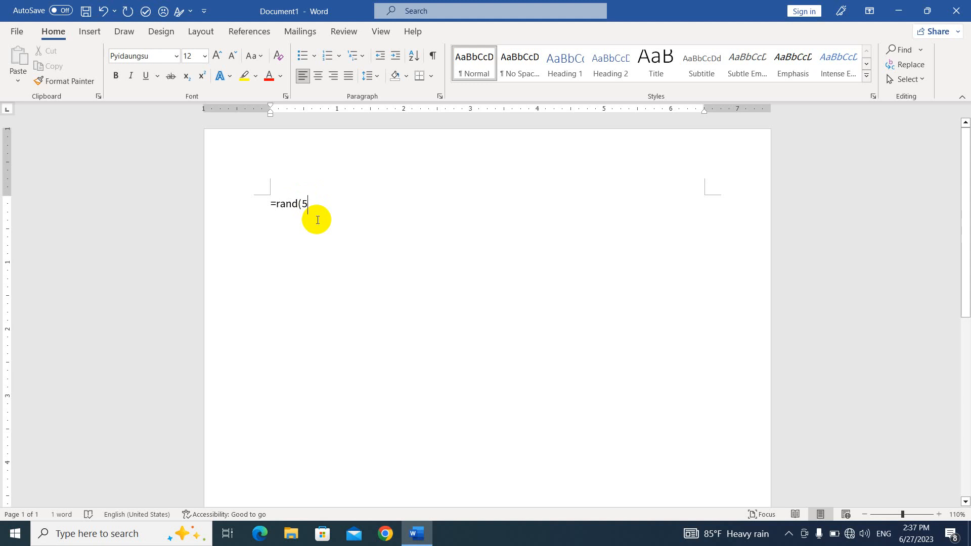
pyautogui.write(')')
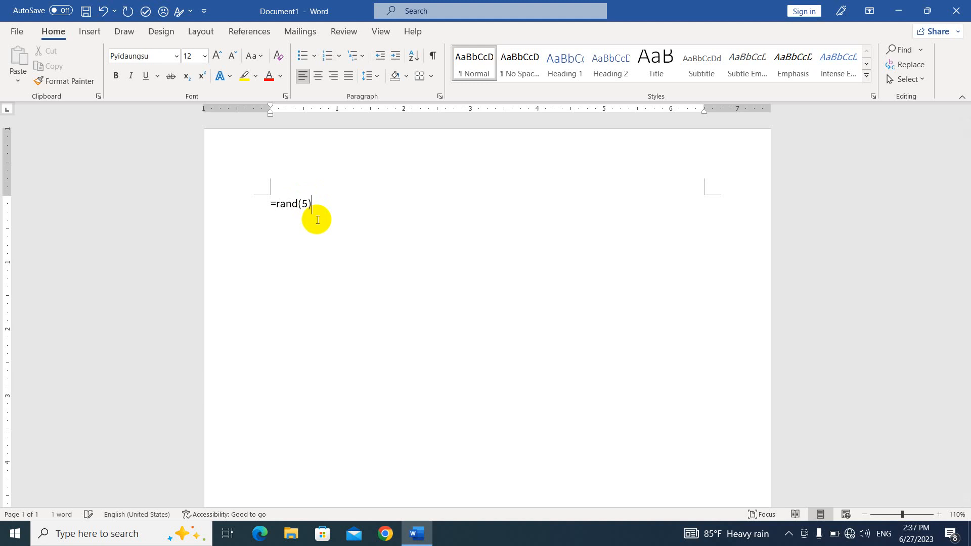
pyautogui.press('Return')
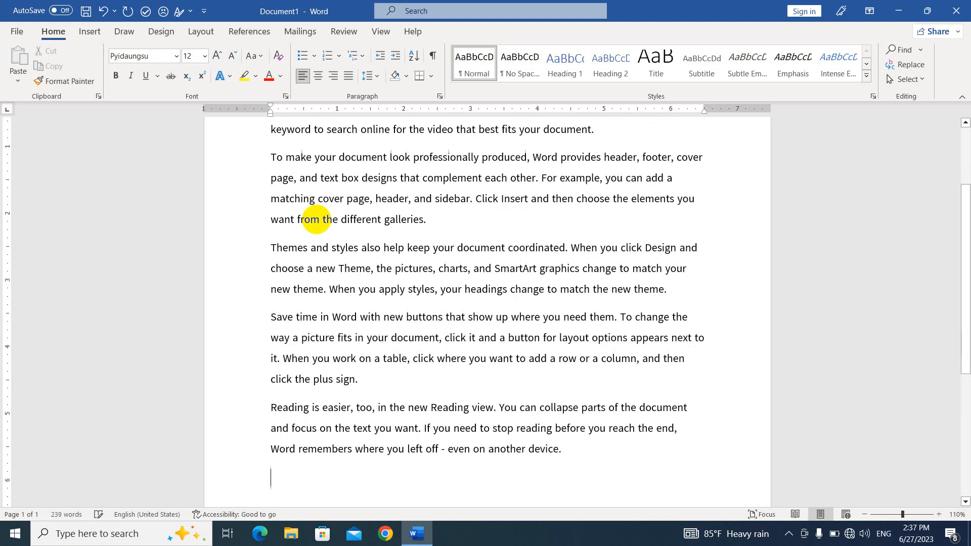
pyautogui.scroll(2, 455, 223)
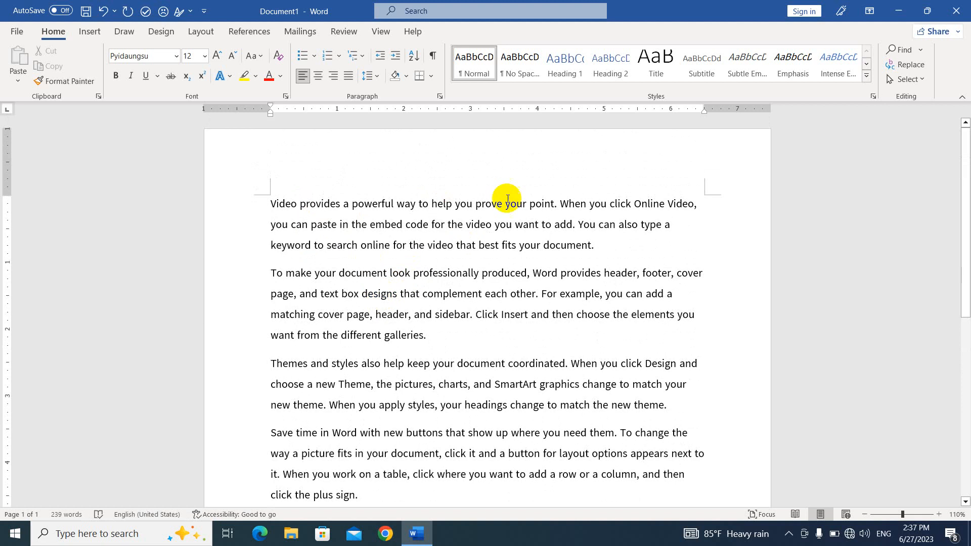
pyautogui.scroll(-3, 457, 329)
pyautogui.scroll(3, 392, 348)
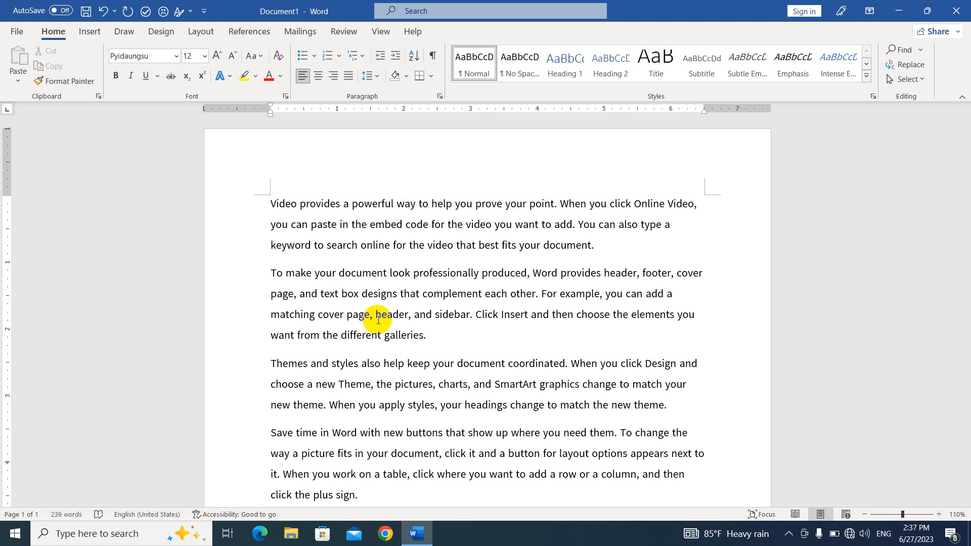
# - Add single, double and dotted rule lines after the first paragraph using ---, === and ***
pyautogui.click(608, 245)
pyautogui.press('Return')
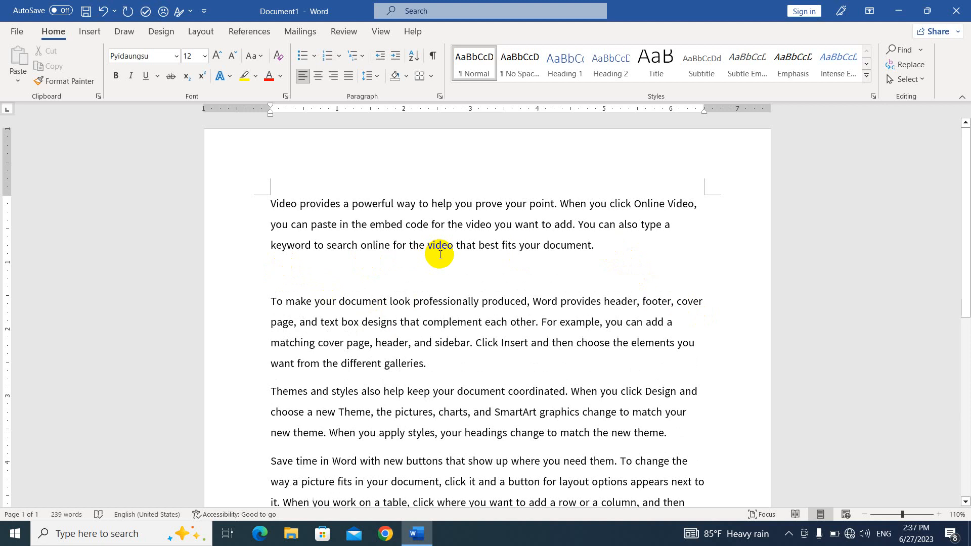
pyautogui.write('---')
pyautogui.press('Return')
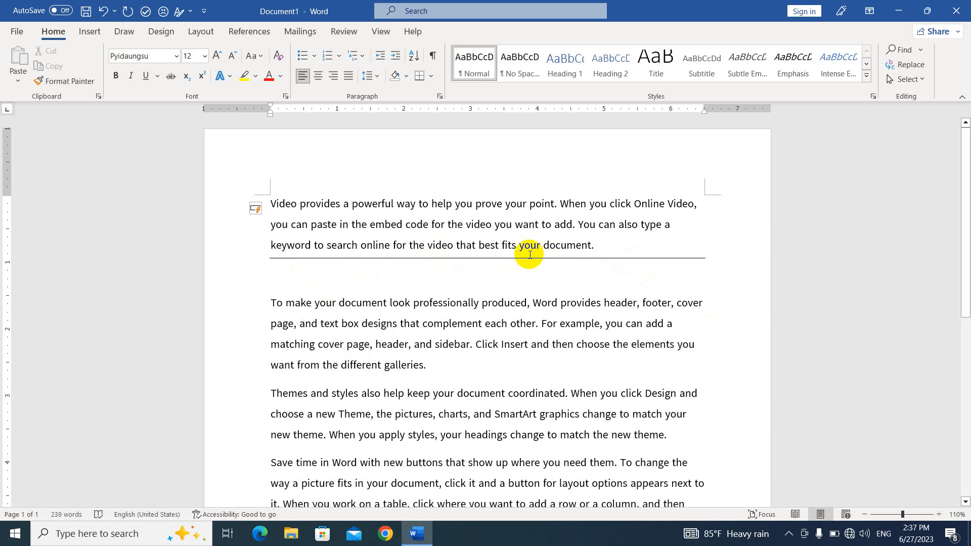
pyautogui.write('===')
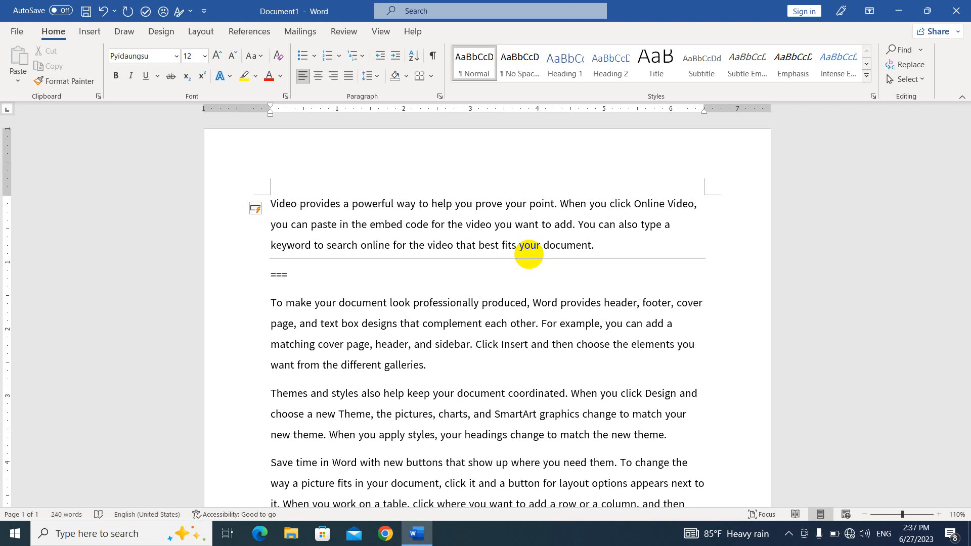
pyautogui.press('Return')
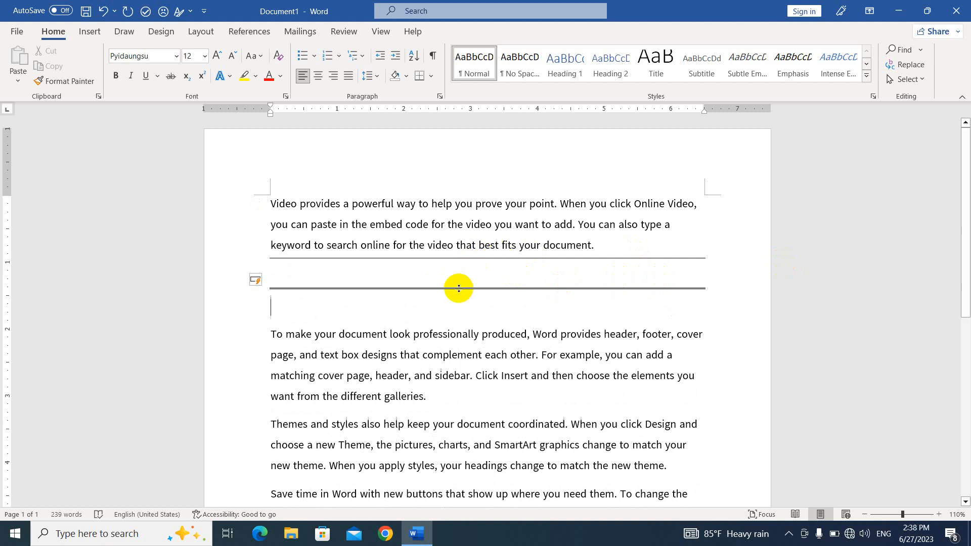
pyautogui.write('**')
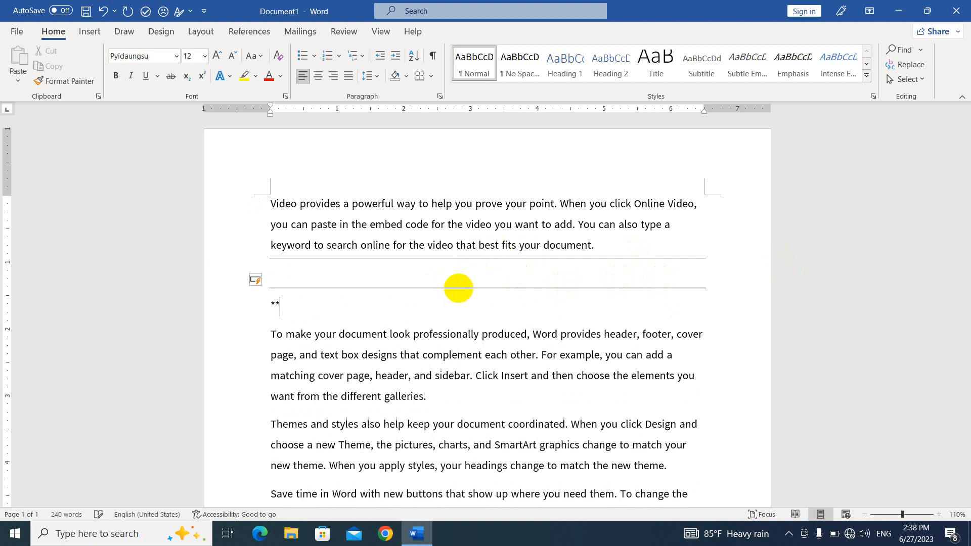
pyautogui.write('*')
pyautogui.press('Return')
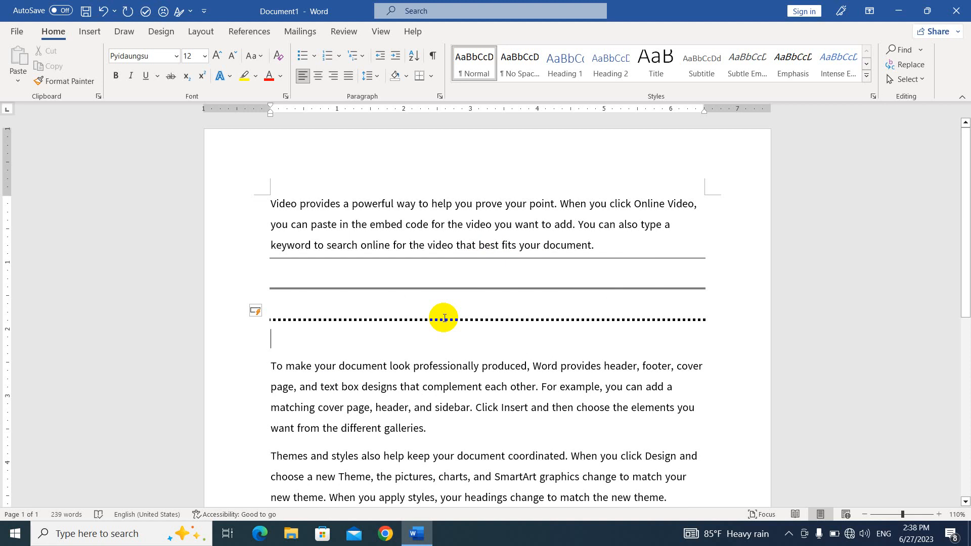
# - Delete the double and dotted rule lines, keeping only the single line
pyautogui.click(274, 334)
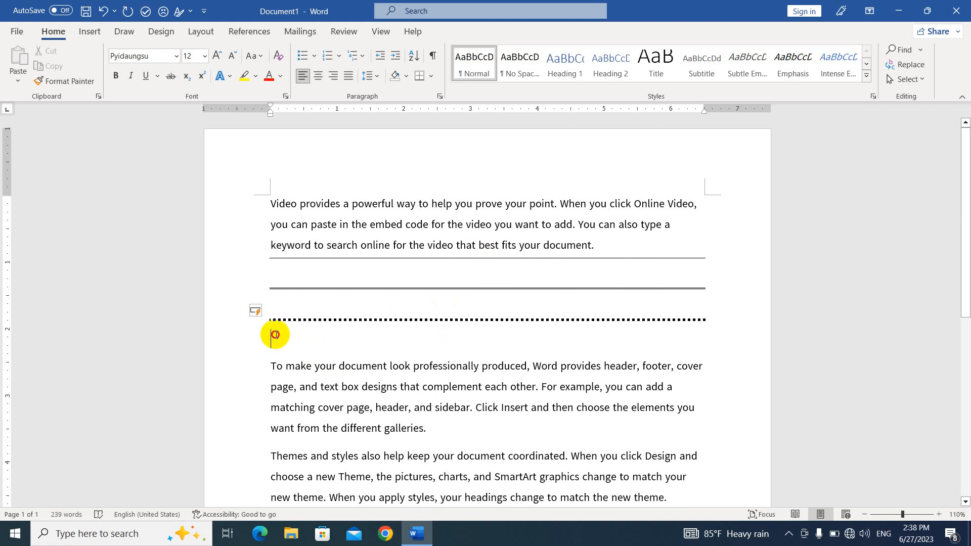
pyautogui.moveTo(274, 334); pyautogui.dragTo(248, 271)
pyautogui.press('Delete')
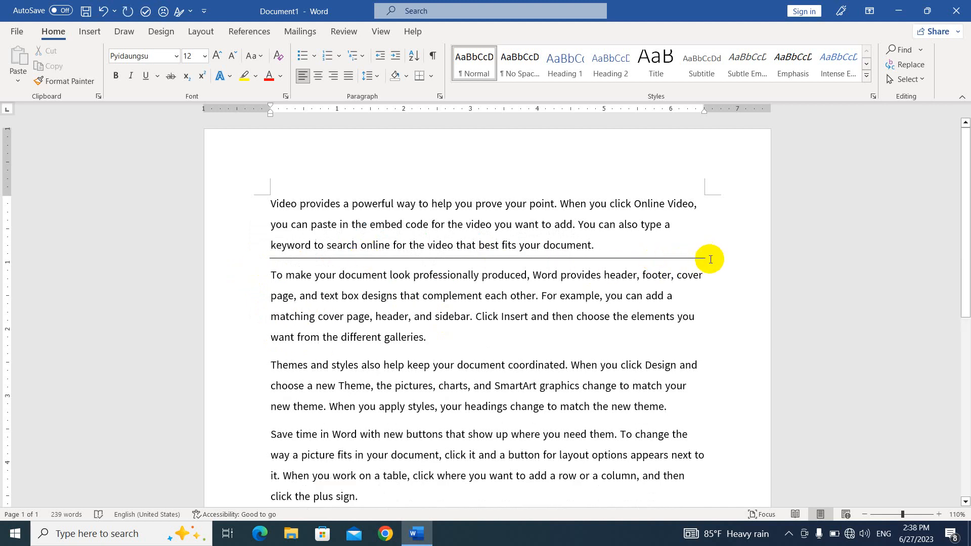
# - Apply No Border around the first two paragraphs and delete the leftover empty line
pyautogui.press('Return')
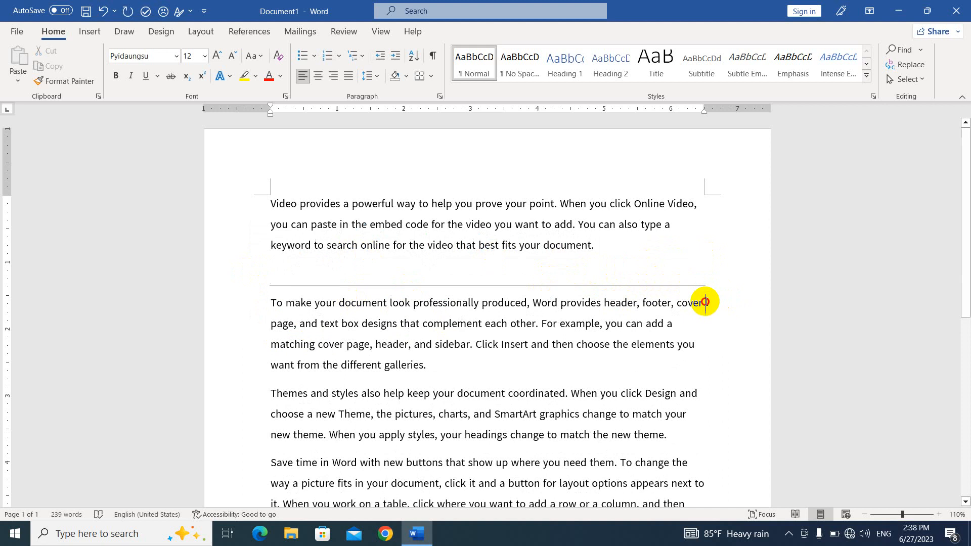
pyautogui.moveTo(705, 299); pyautogui.dragTo(228, 210)
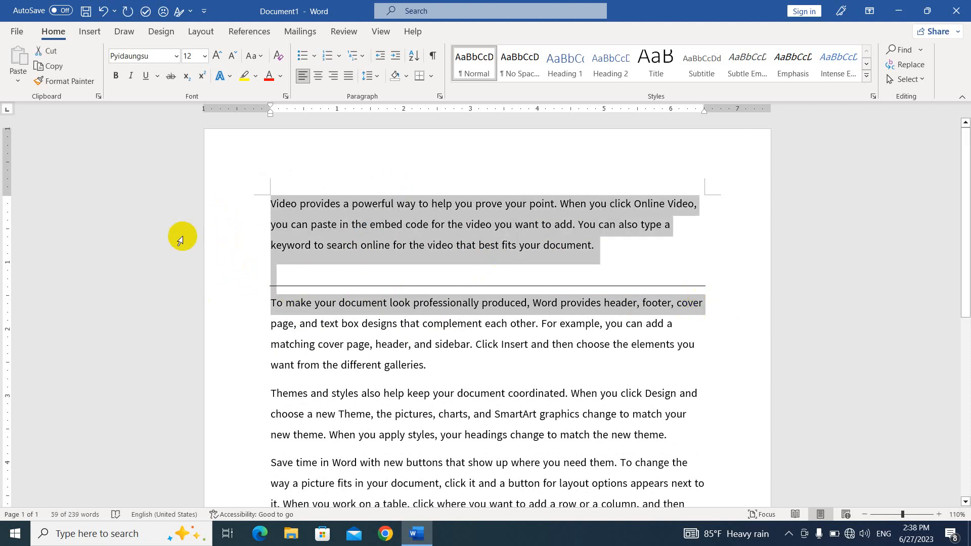
pyautogui.click(431, 75)
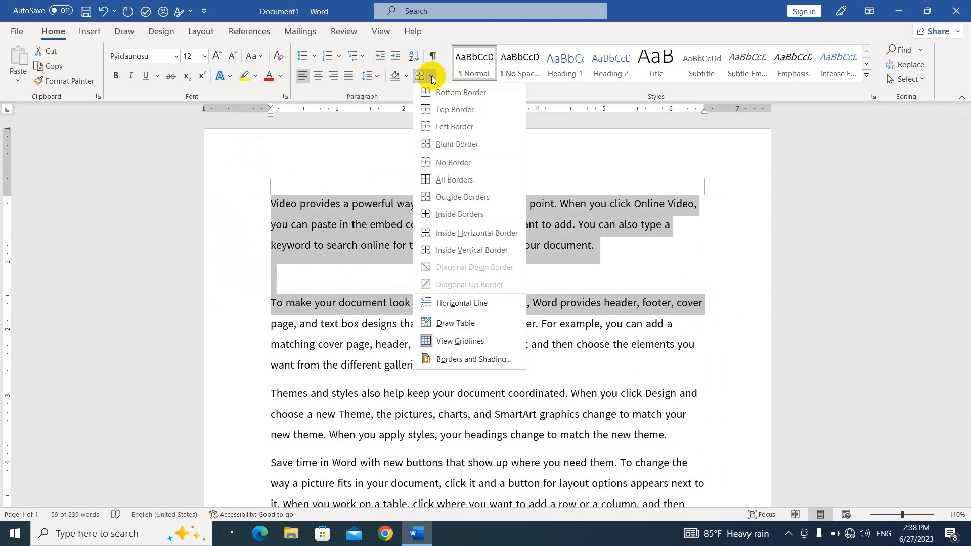
pyautogui.click(445, 164)
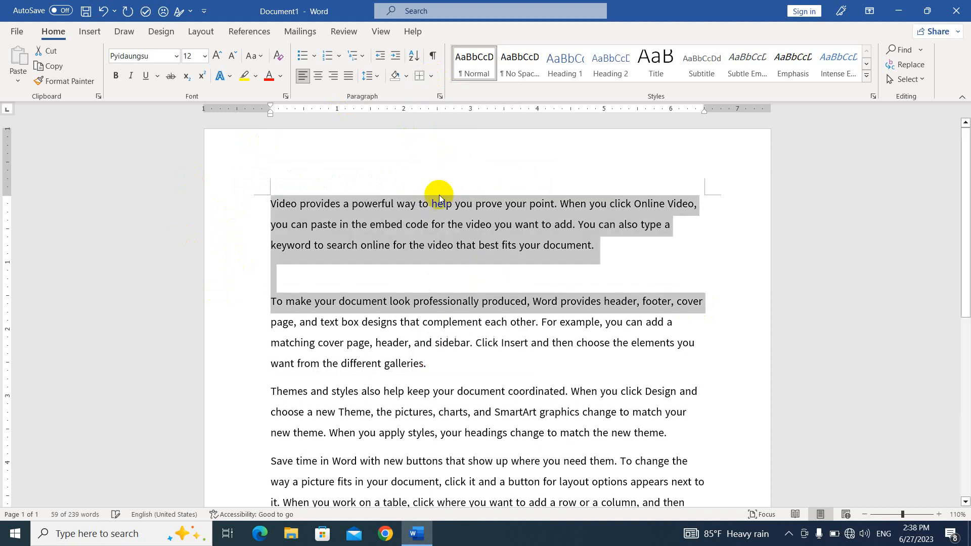
pyautogui.click(384, 281)
pyautogui.press('BackSpace')
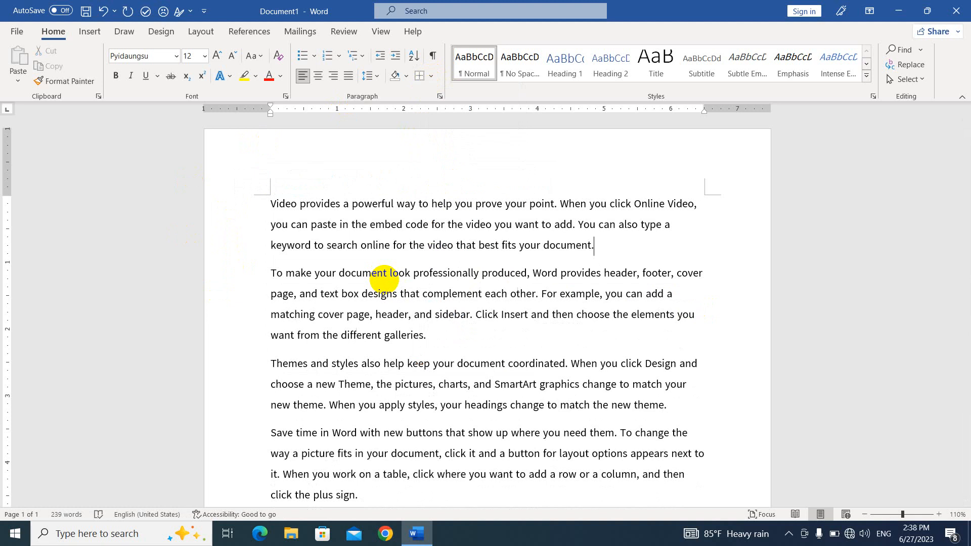
pyautogui.scroll(-5, 384, 279)
# - Switch to the Insert tab and add an empty line below the Reading view paragraph
pyautogui.click(304, 300)
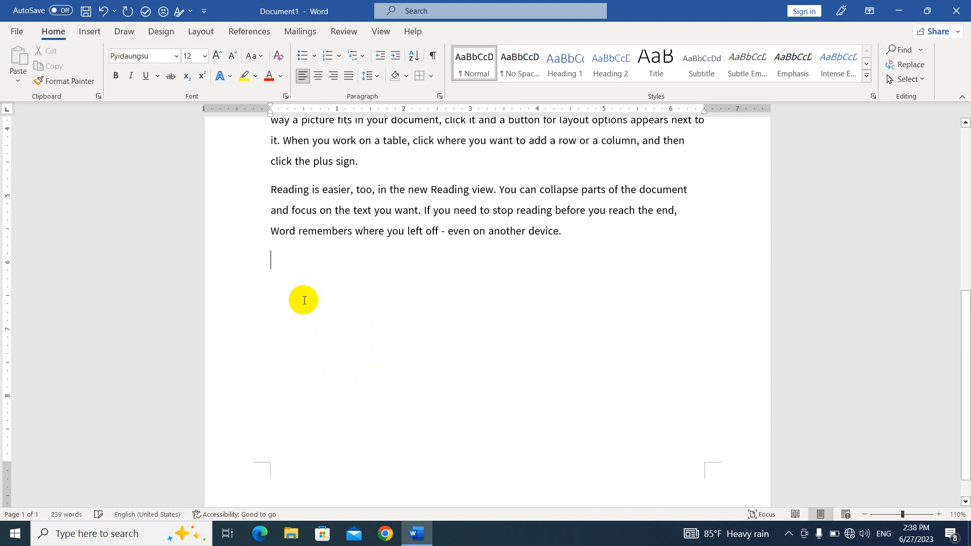
pyautogui.click(89, 31)
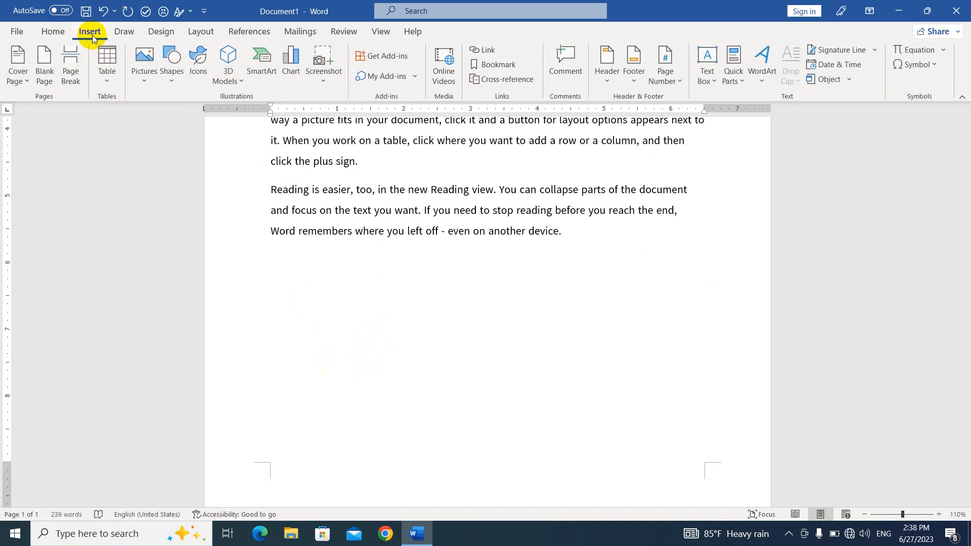
pyautogui.click(105, 82)
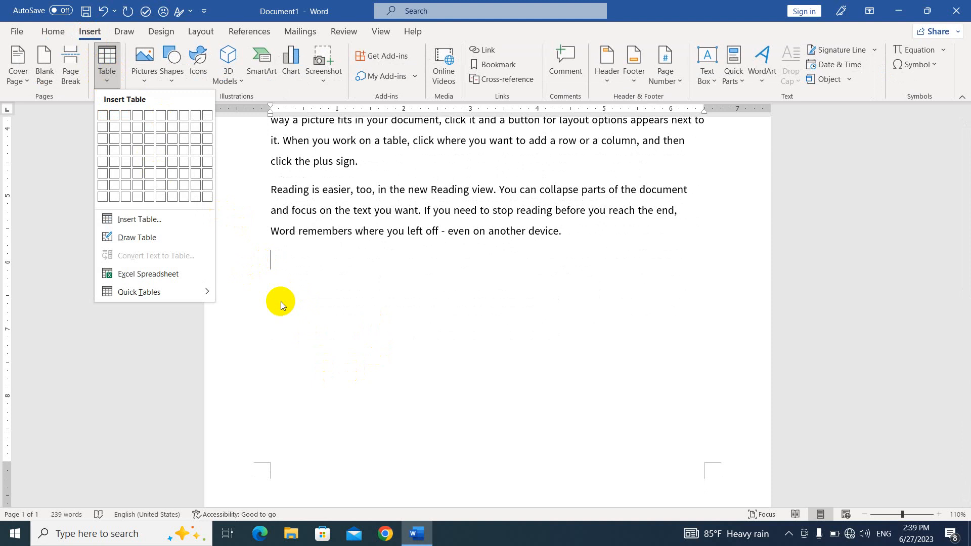
pyautogui.click(276, 276)
pyautogui.press('Return')
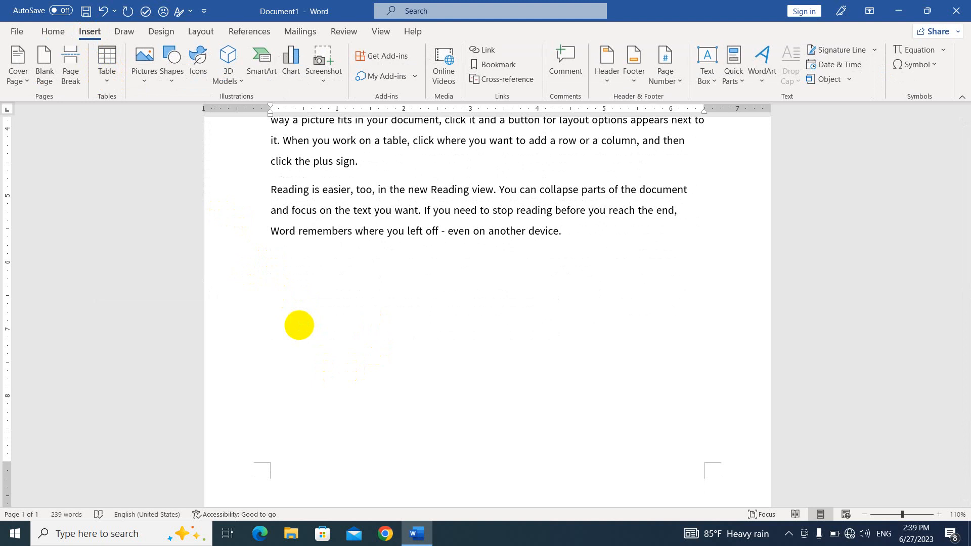
# - Type the lines No,Particular,Qty,Unit,Price,Remark and 1,computer,1,pcs,600000,dmfds
pyautogui.write('No,Particu')
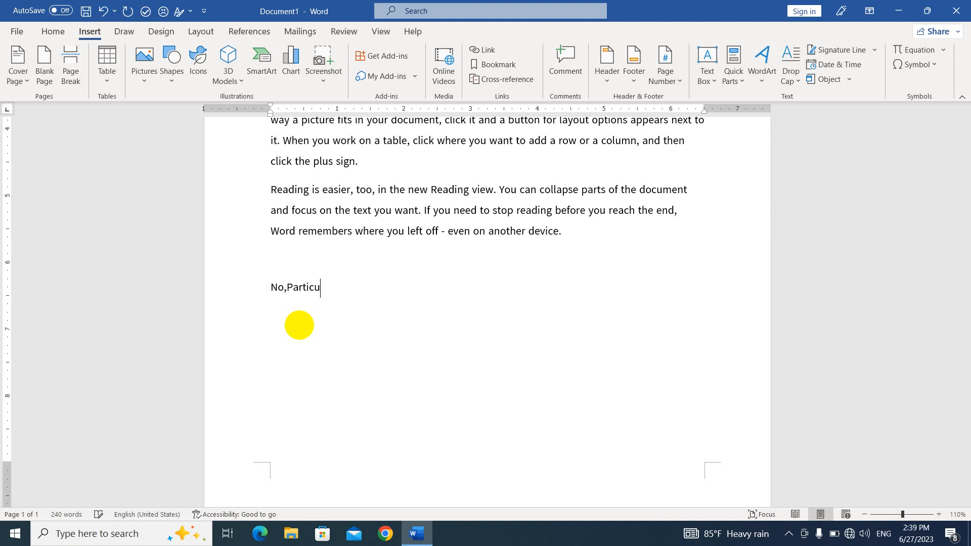
pyautogui.write('lar,Qty,Unit,Price,Remark')
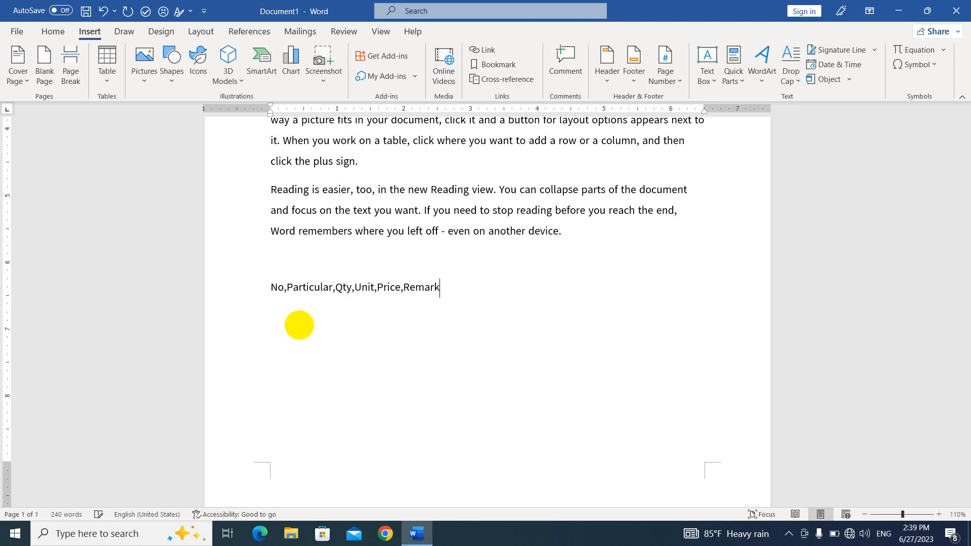
pyautogui.press('Return')
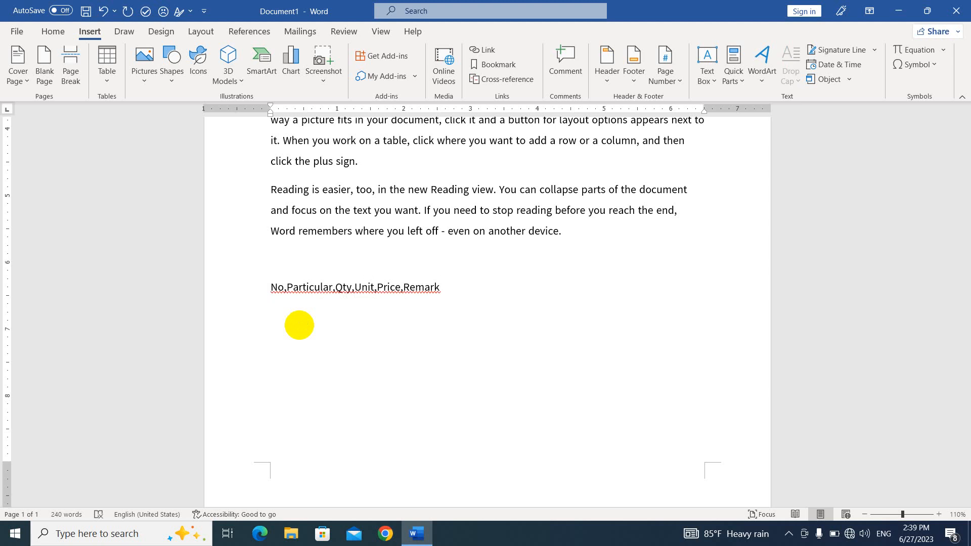
pyautogui.write('1,computer')
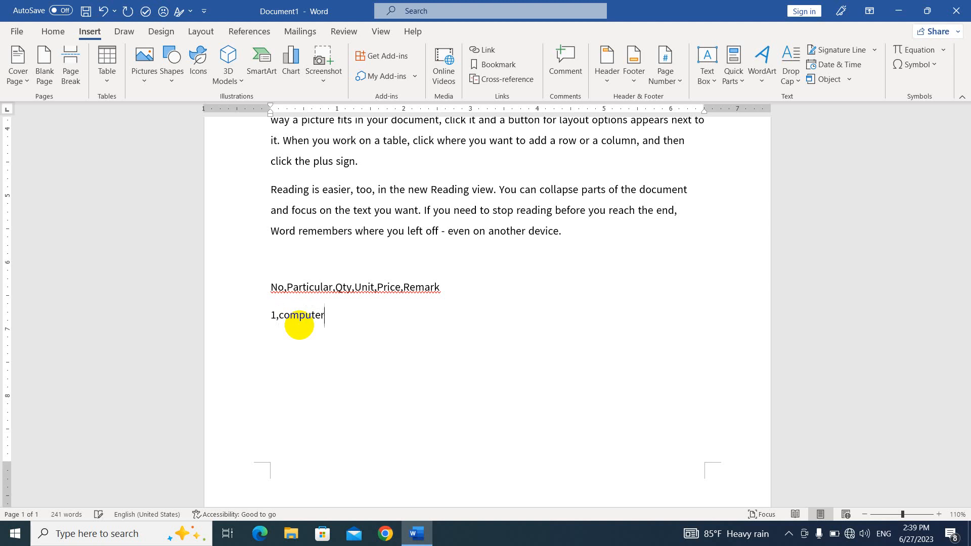
pyautogui.write(',1,pcs,600000,dmfds')
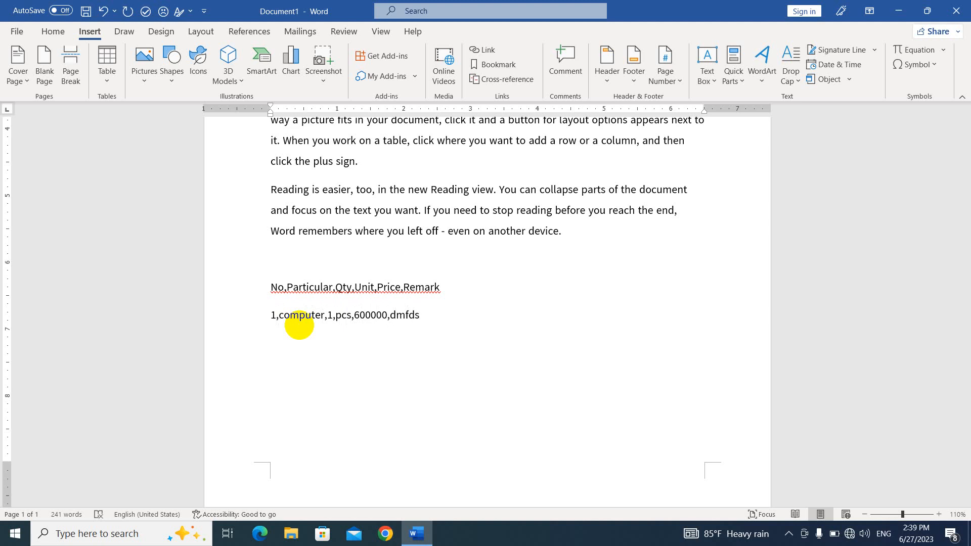
# - Convert both comma-separated lines into a six-column table and add an empty line below it
pyautogui.click(269, 287)
pyautogui.moveTo(268, 287)
pyautogui.mouseDown()
pyautogui.moveTo(442, 290)
pyautogui.moveTo(442, 314)
pyautogui.moveTo(263, 313)
pyautogui.moveTo(256, 293)
pyautogui.mouseUp()
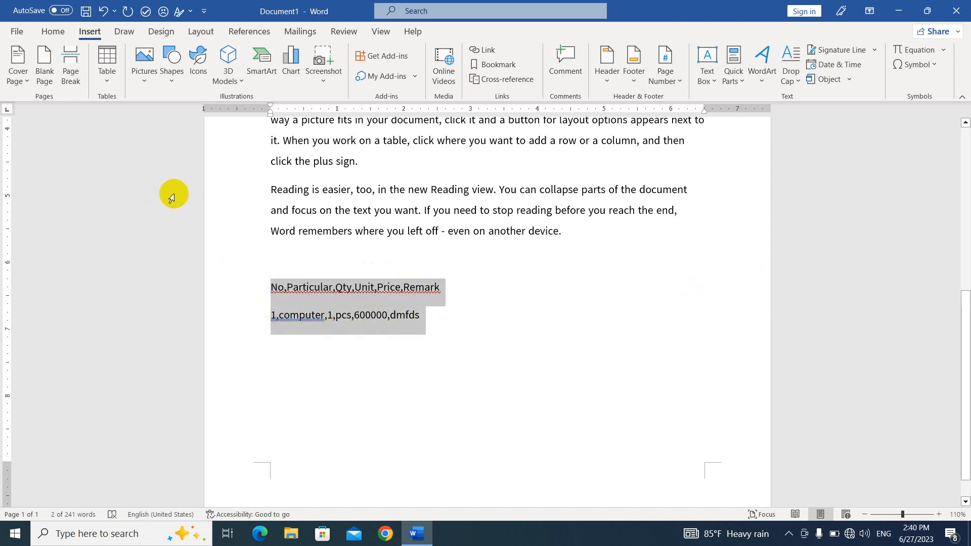
pyautogui.click(108, 81)
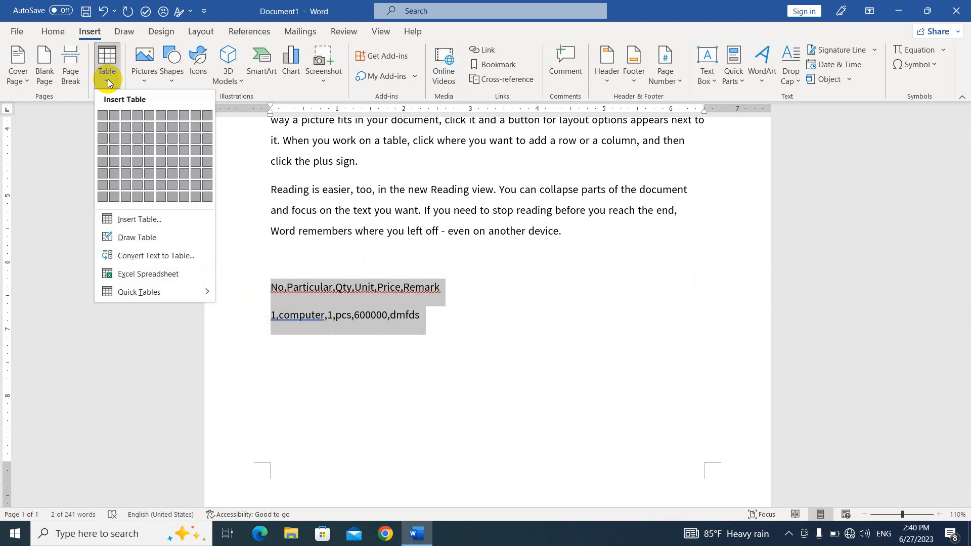
pyautogui.click(156, 256)
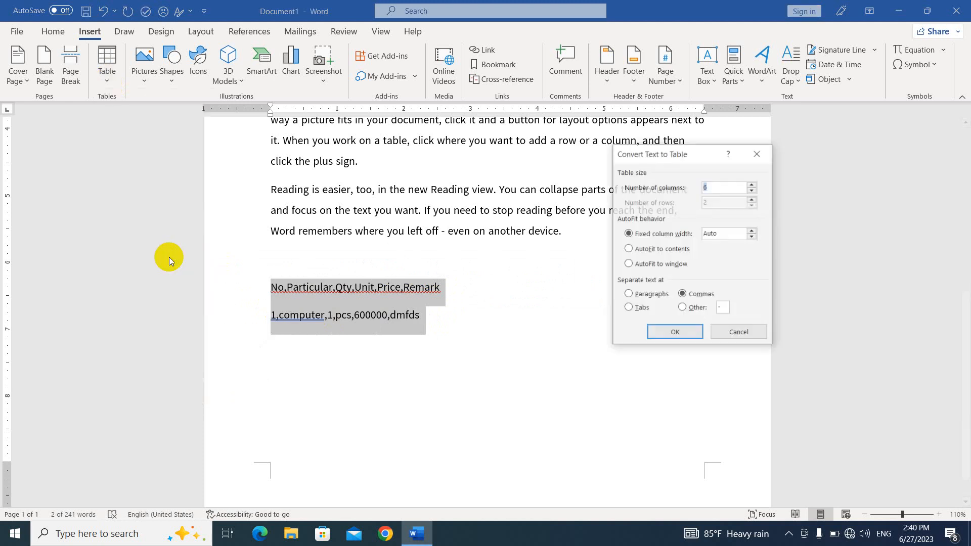
pyautogui.moveTo(711, 155); pyautogui.dragTo(692, 152)
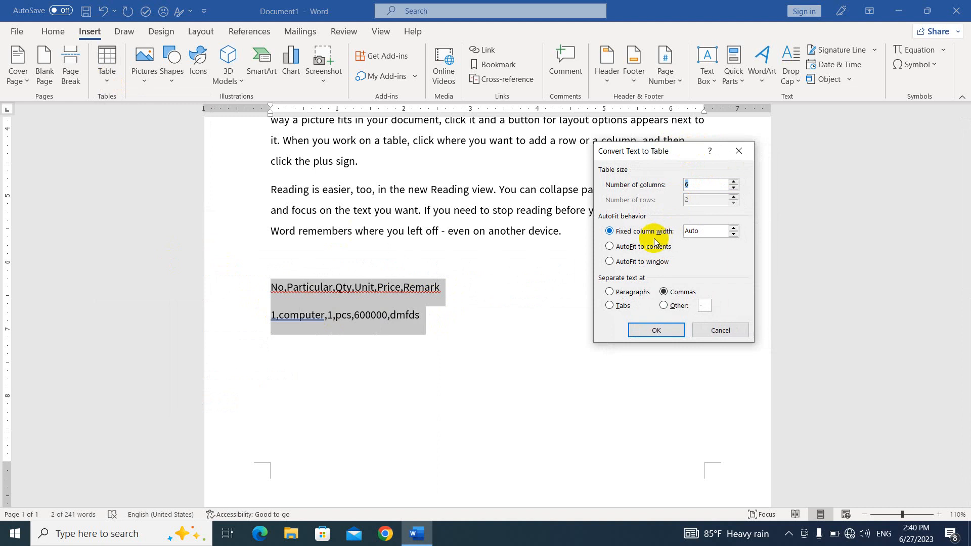
pyautogui.click(656, 330)
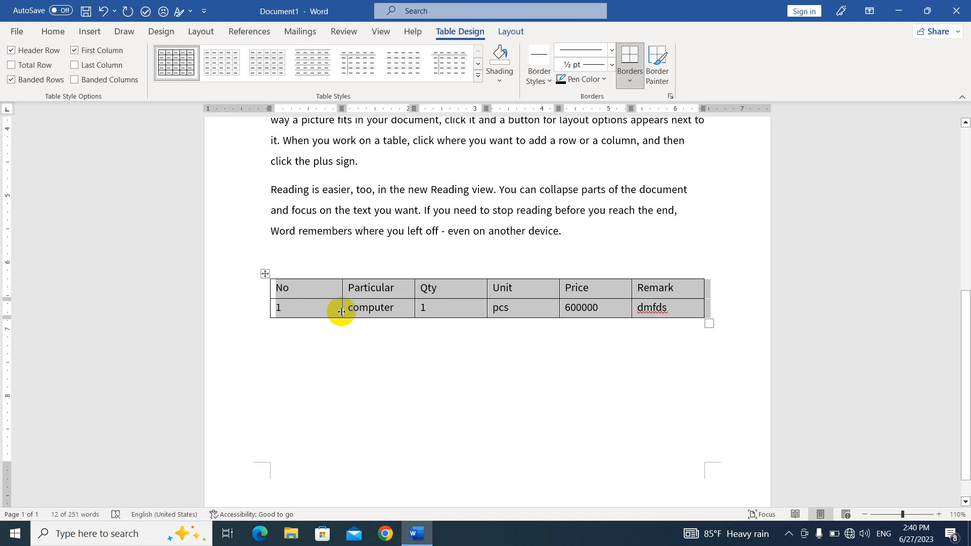
pyautogui.click(272, 354)
pyautogui.press('Return')
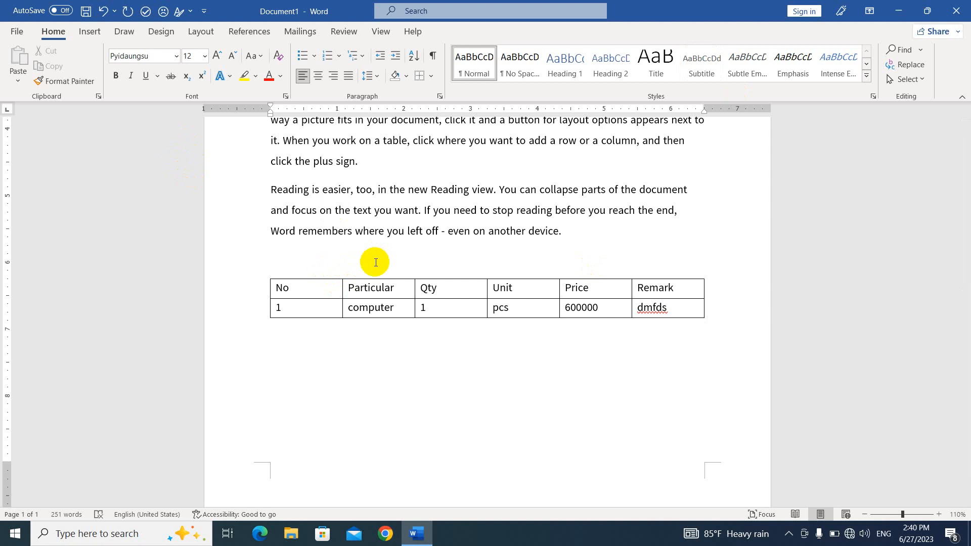
# - Open the 'compuer basic text book confined' PDF from D:\DESIGN POST\Basic Lesson Video\Computer Basic Class Video Confined\Text Book
pyautogui.click(19, 32)
pyautogui.click(51, 120)
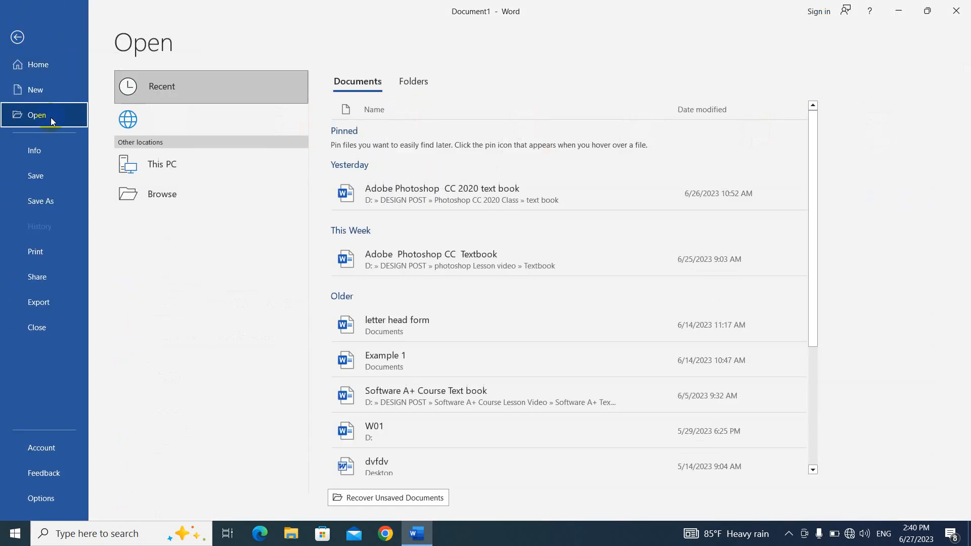
pyautogui.click(216, 229)
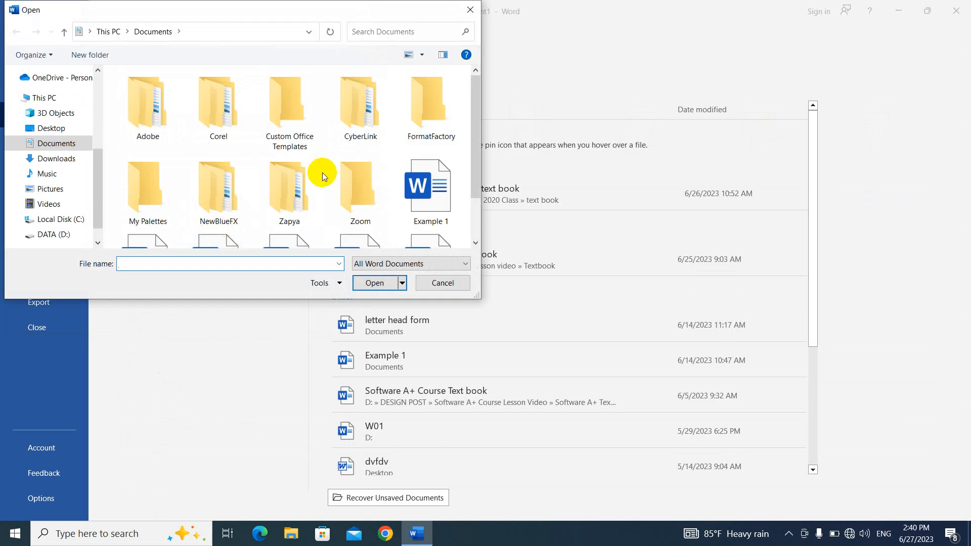
pyautogui.scroll(-1, 334, 187)
pyautogui.scroll(1, 252, 172)
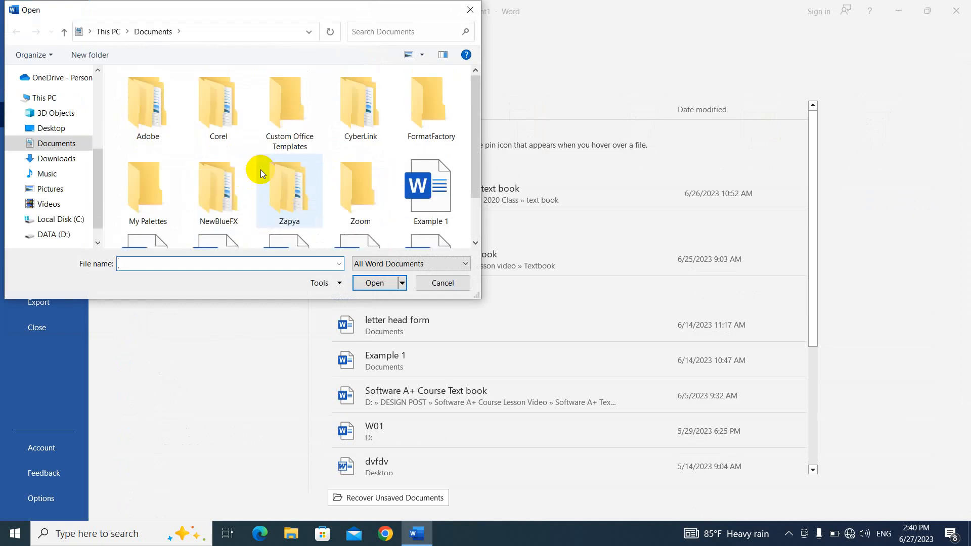
pyautogui.click(51, 234)
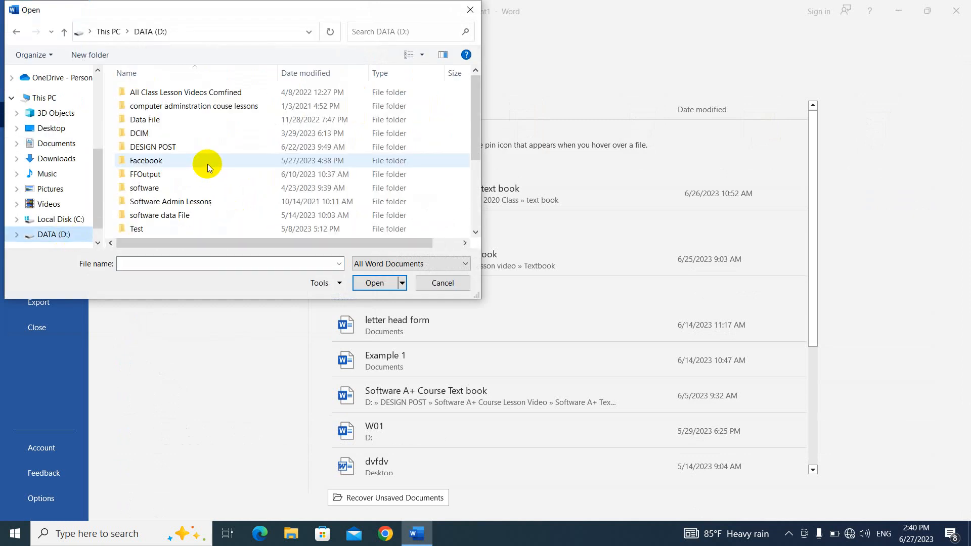
pyautogui.doubleClick(197, 145)
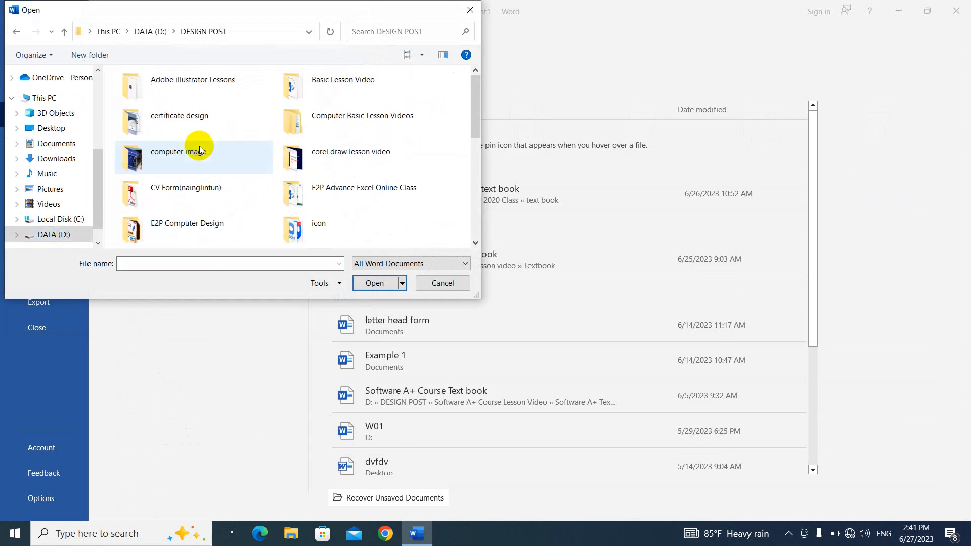
pyautogui.doubleClick(369, 92)
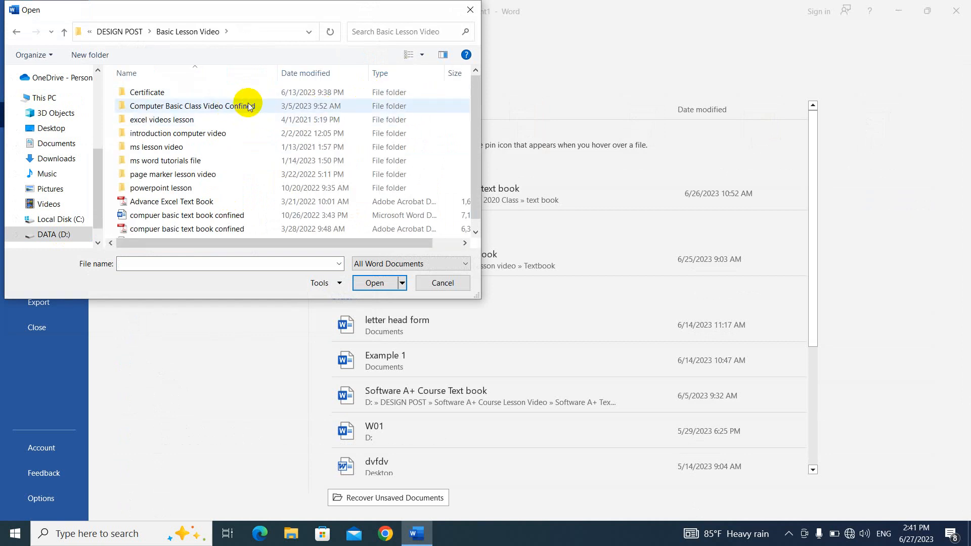
pyautogui.doubleClick(248, 105)
pyautogui.doubleClick(182, 174)
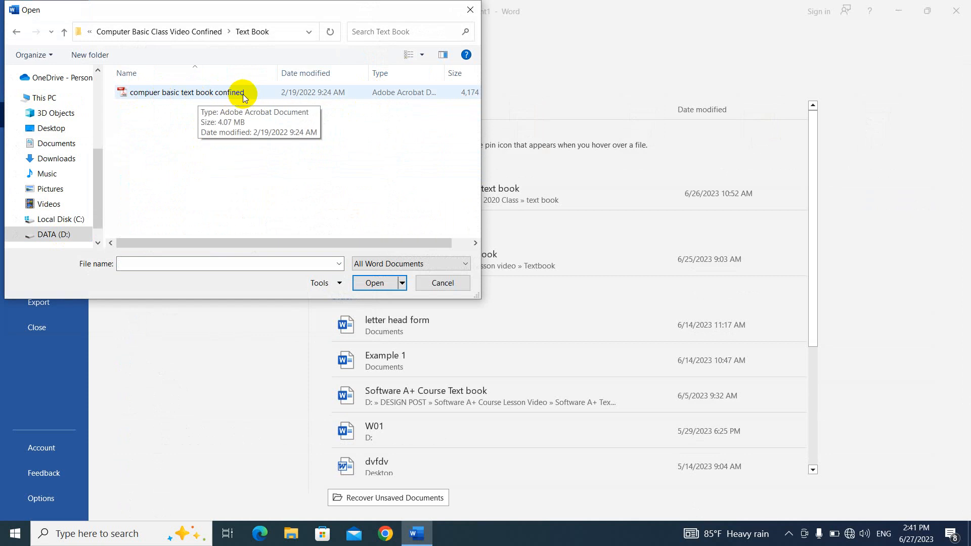
pyautogui.click(230, 95)
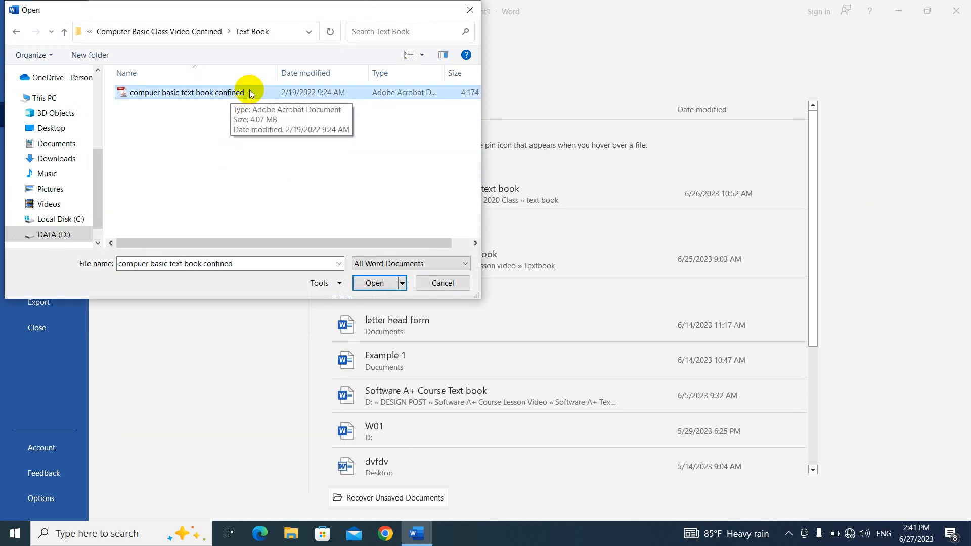
pyautogui.click(375, 283)
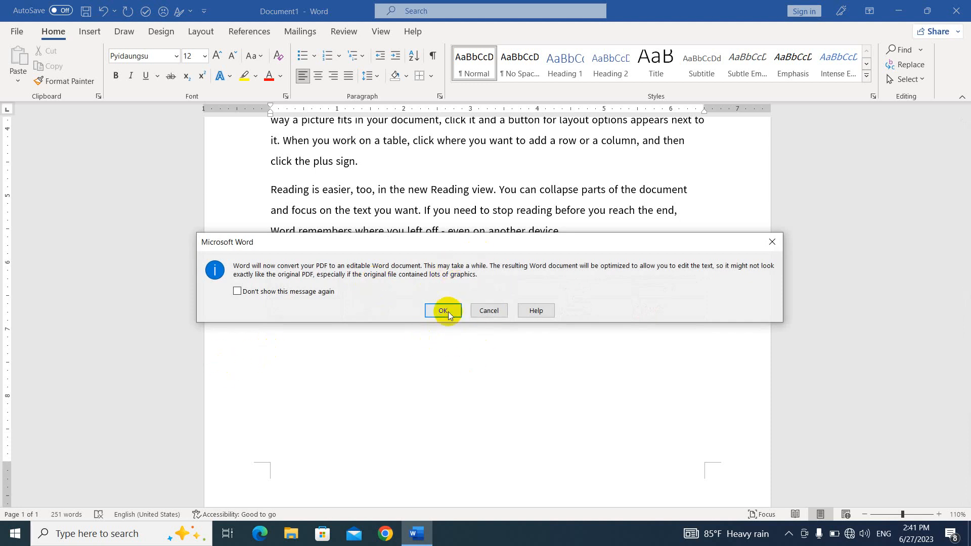
# - Accept the PDF conversion, then look through the title and body text of the 75-page result
pyautogui.click(443, 310)
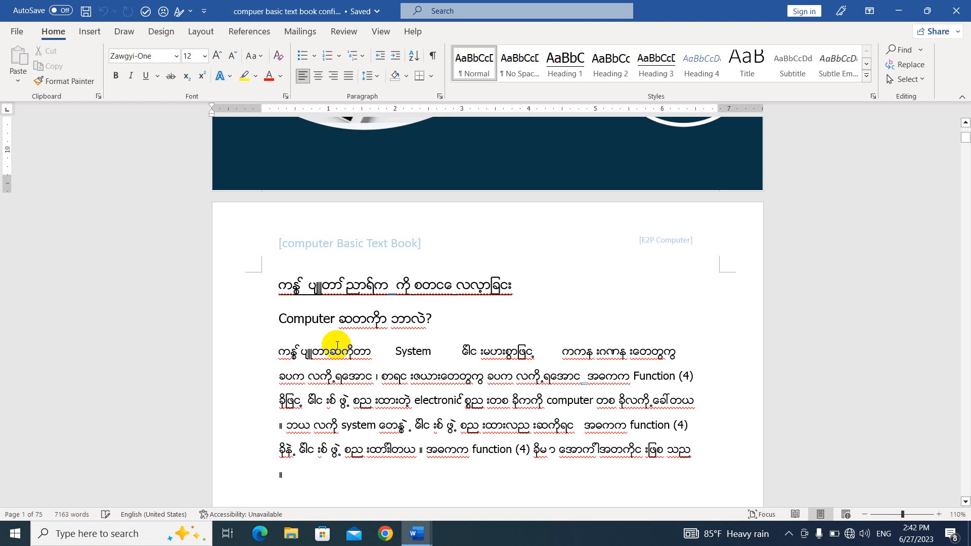
pyautogui.scroll(1, 400, 346)
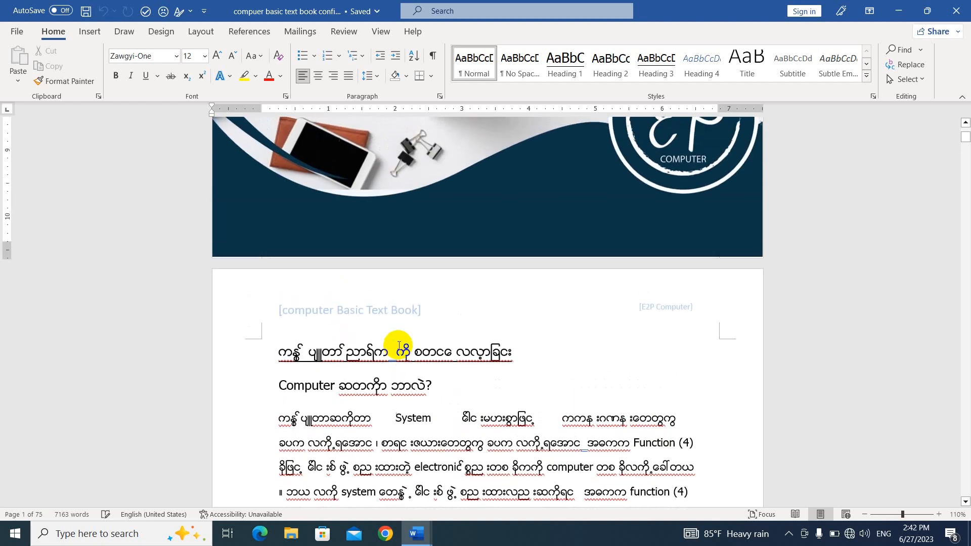
pyautogui.scroll(-3, 398, 346)
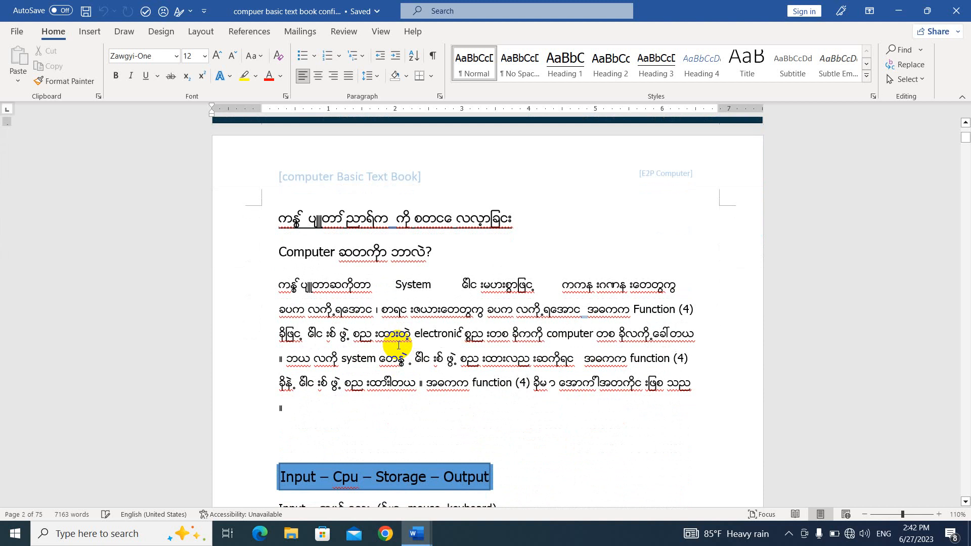
pyautogui.click(445, 222)
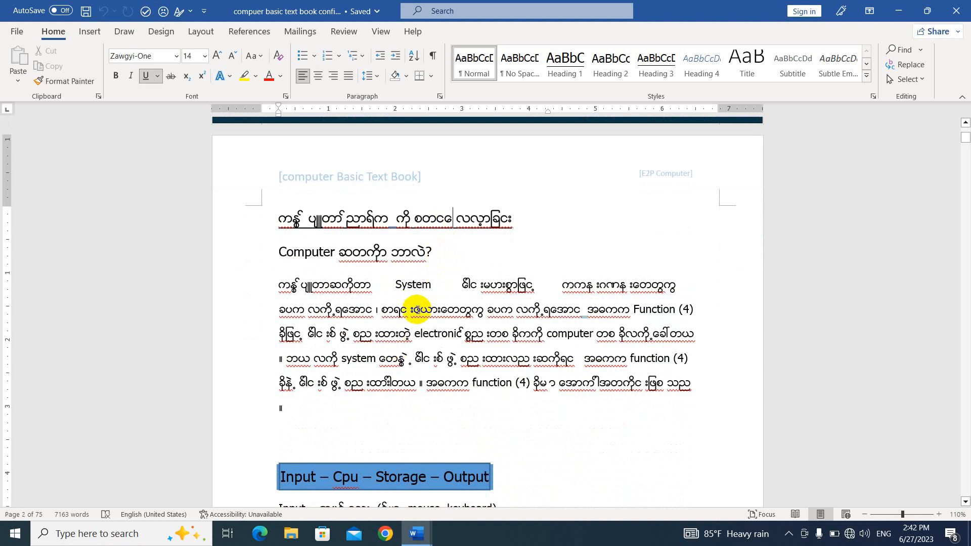
pyautogui.click(692, 386)
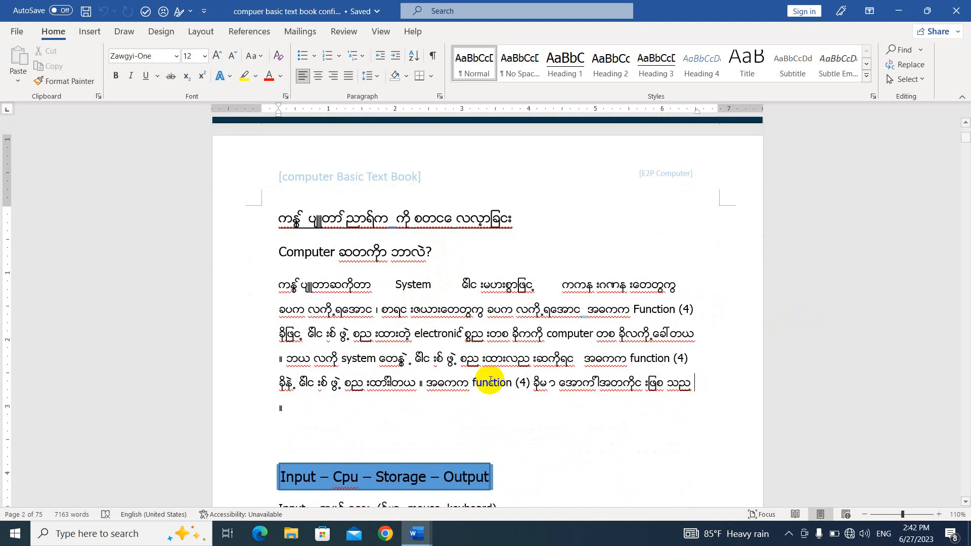
# - Close the converted text book and make Document1's first paragraph bold, red and 14 pt
pyautogui.click(956, 14)
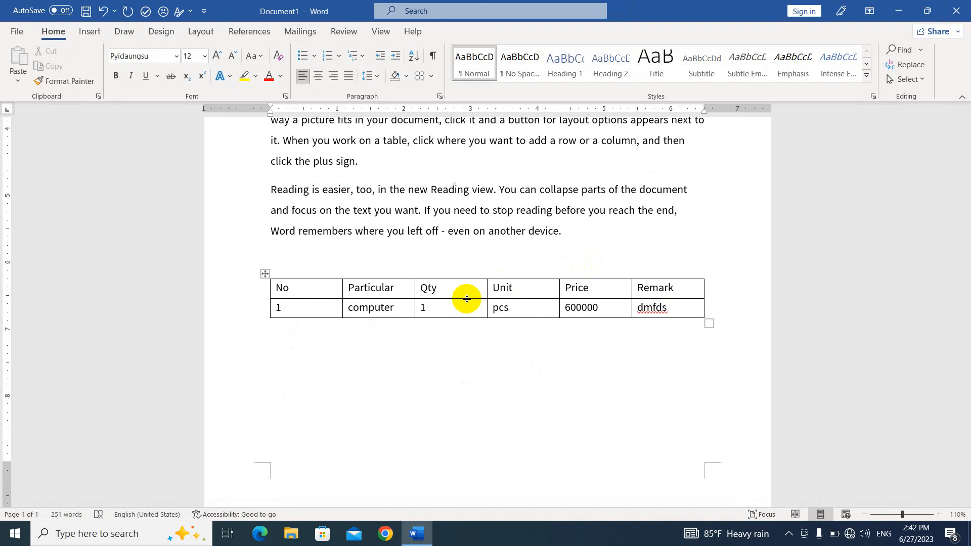
pyautogui.scroll(5, 434, 268)
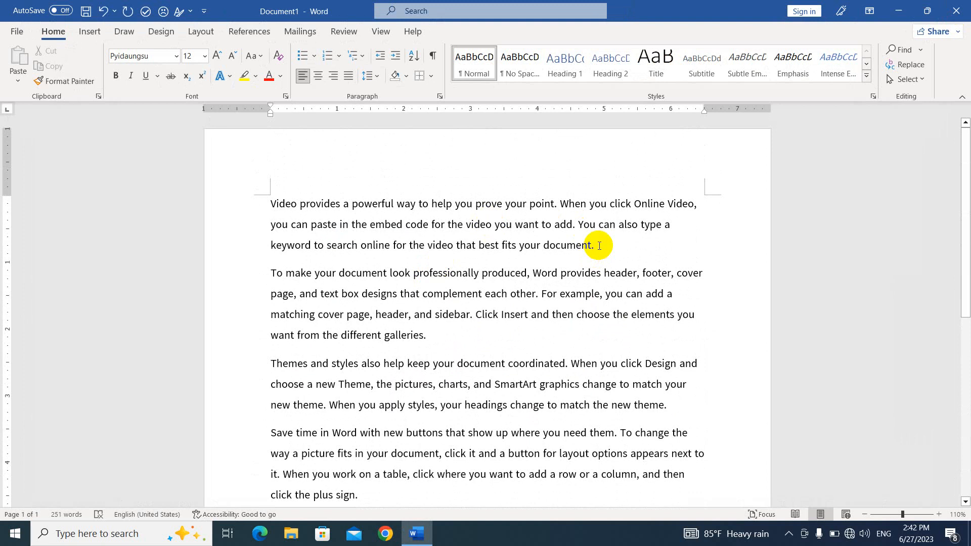
pyautogui.moveTo(599, 246); pyautogui.dragTo(239, 208)
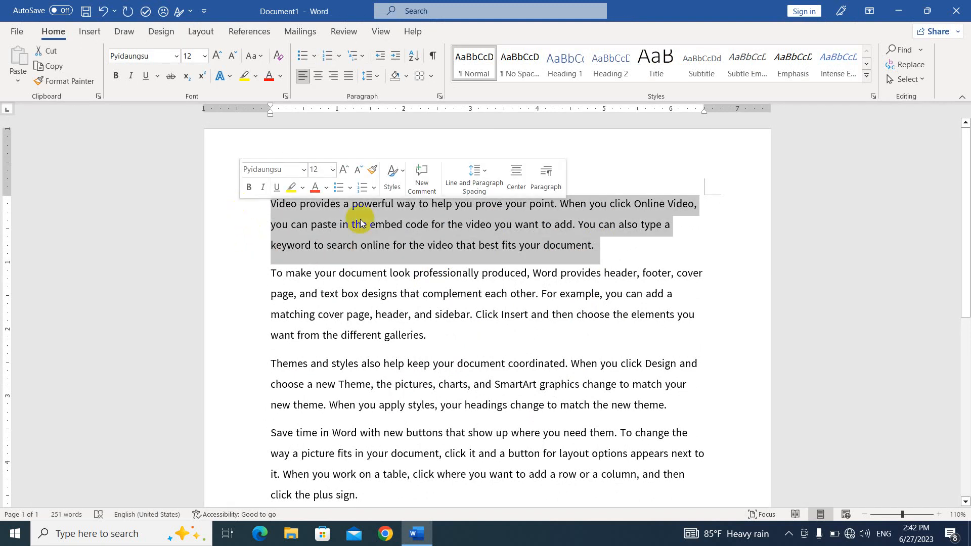
pyautogui.click(217, 56)
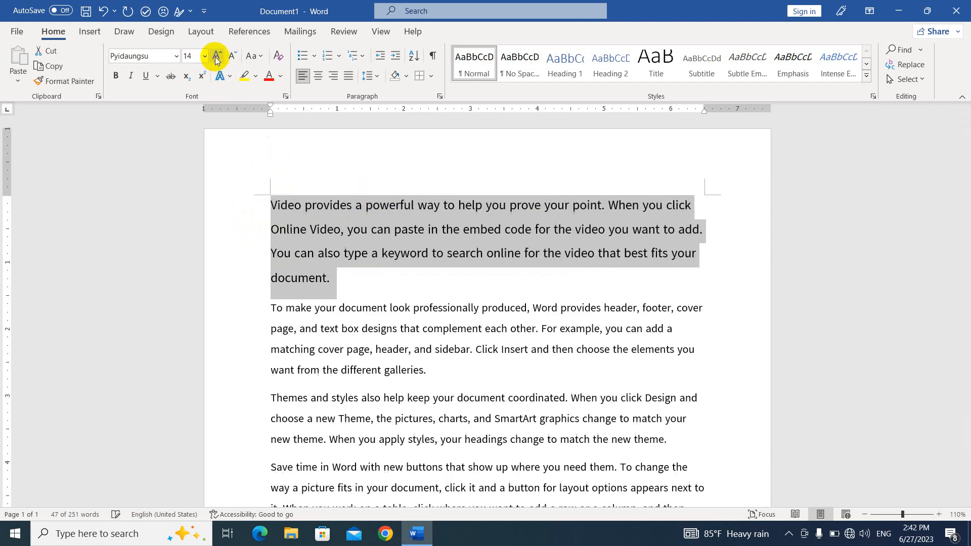
pyautogui.click(116, 75)
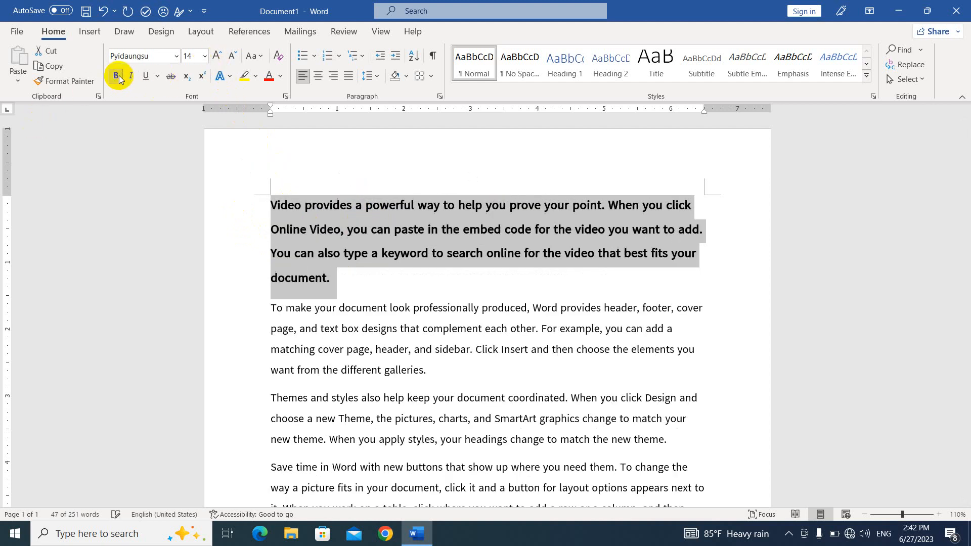
pyautogui.click(280, 75)
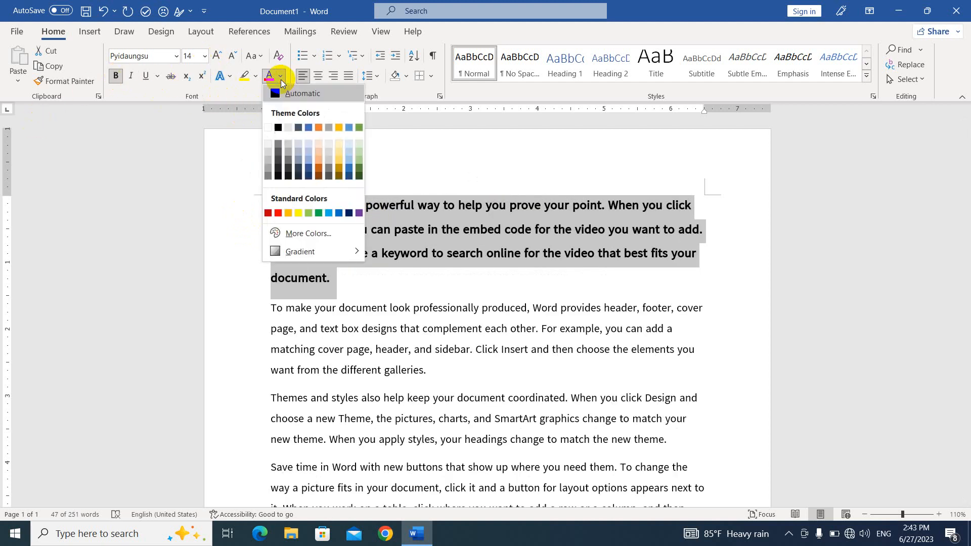
pyautogui.click(279, 213)
# - Reselect the whole red first paragraph
pyautogui.scroll(-1, 362, 196)
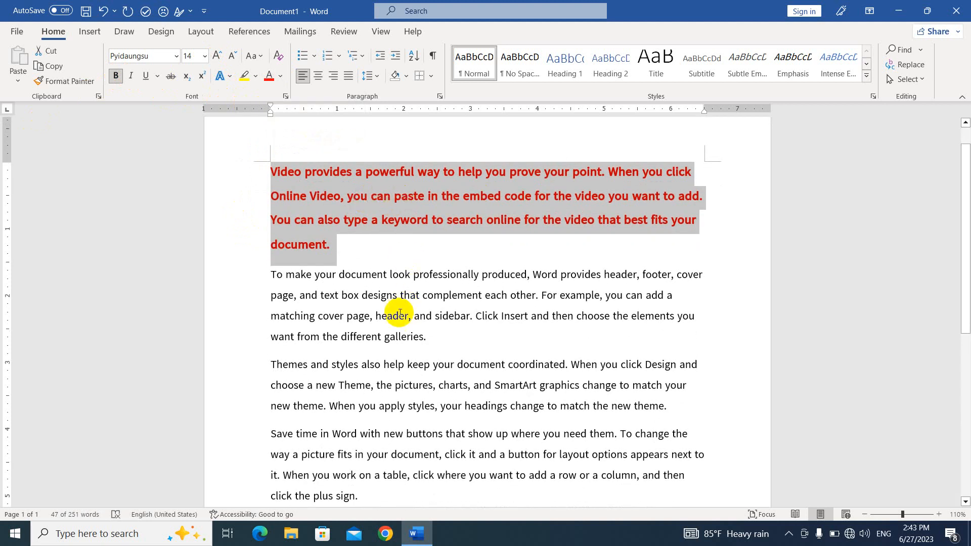
pyautogui.moveTo(438, 336); pyautogui.dragTo(250, 274)
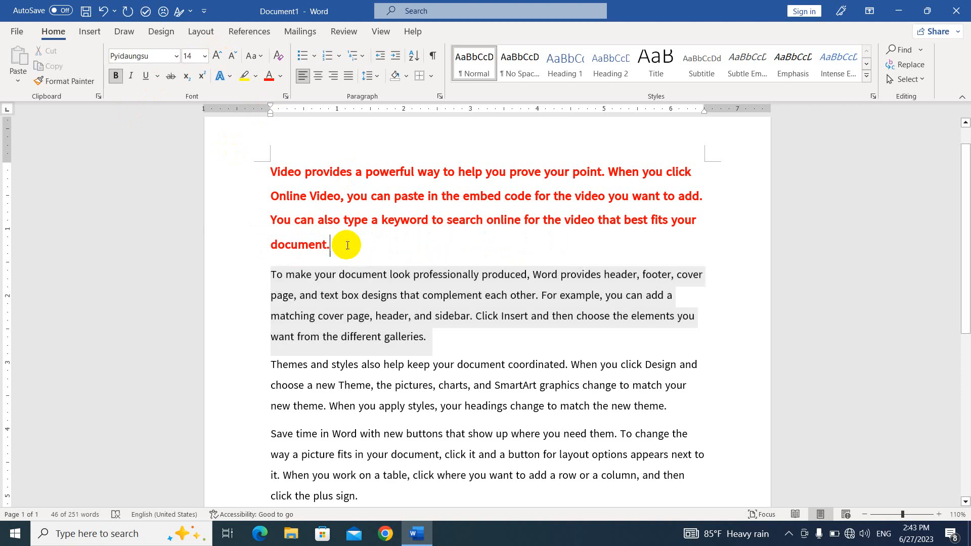
pyautogui.moveTo(333, 245); pyautogui.dragTo(246, 173)
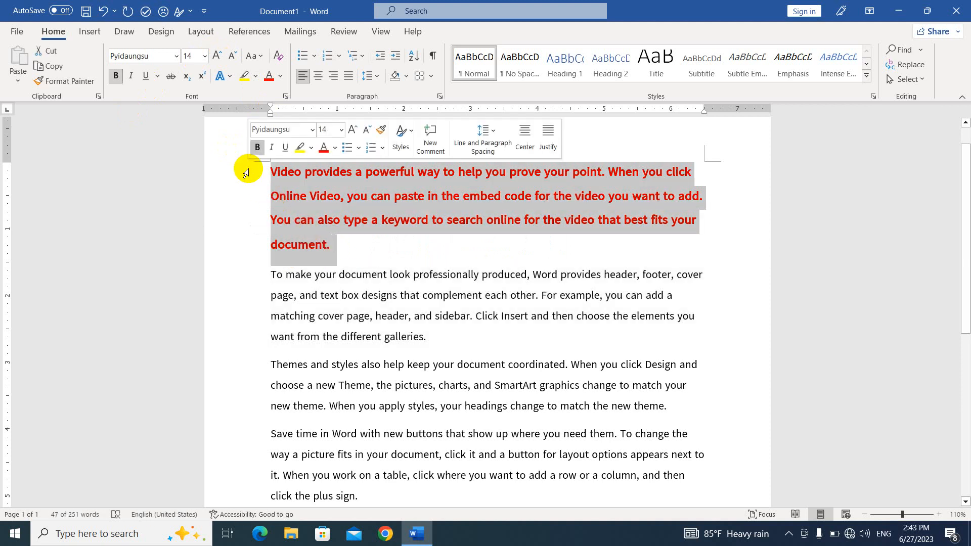
# - Use Format Painter to copy the first paragraph's bold red 14 pt style onto 'To make your document'
pyautogui.click(73, 87)
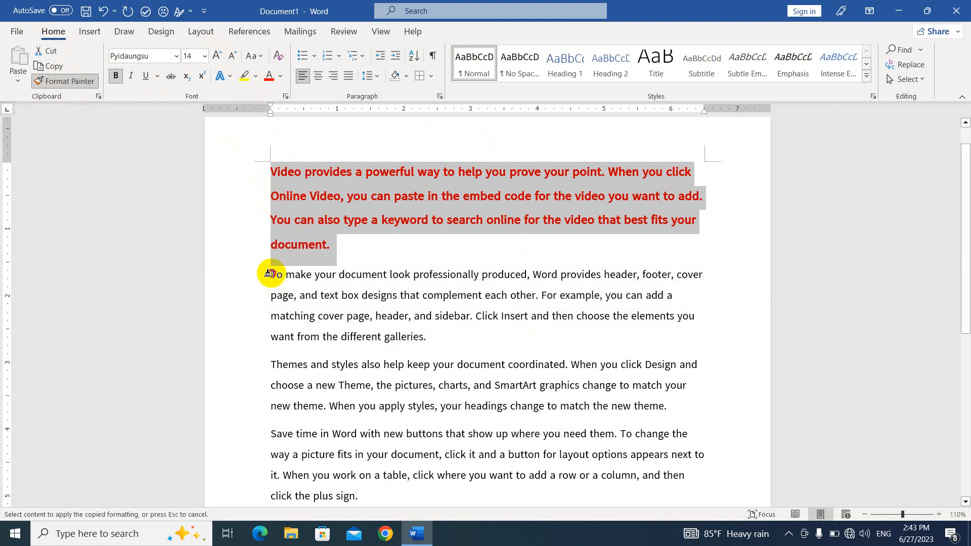
pyautogui.moveTo(269, 274)
pyautogui.mouseDown()
pyautogui.moveTo(693, 327)
pyautogui.moveTo(646, 331)
pyautogui.mouseUp()
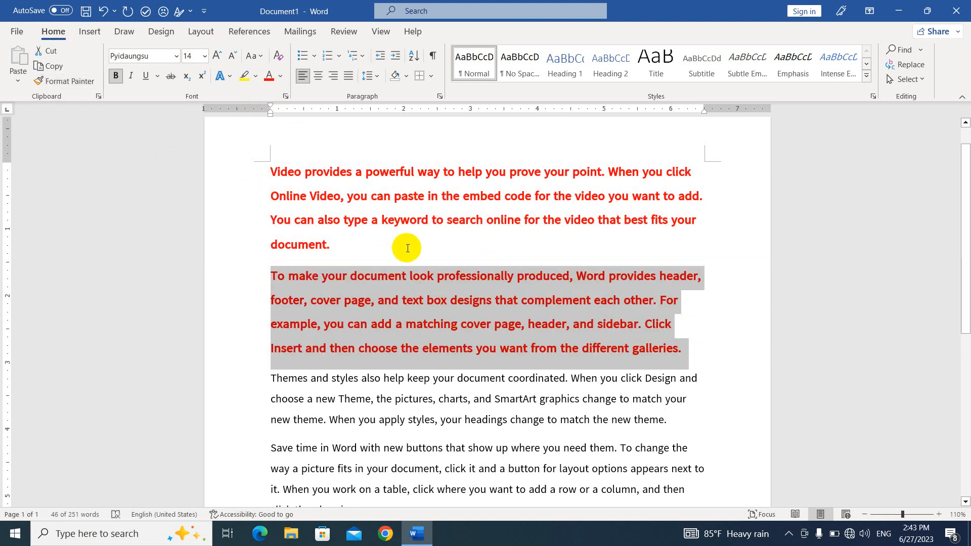
pyautogui.click(413, 274)
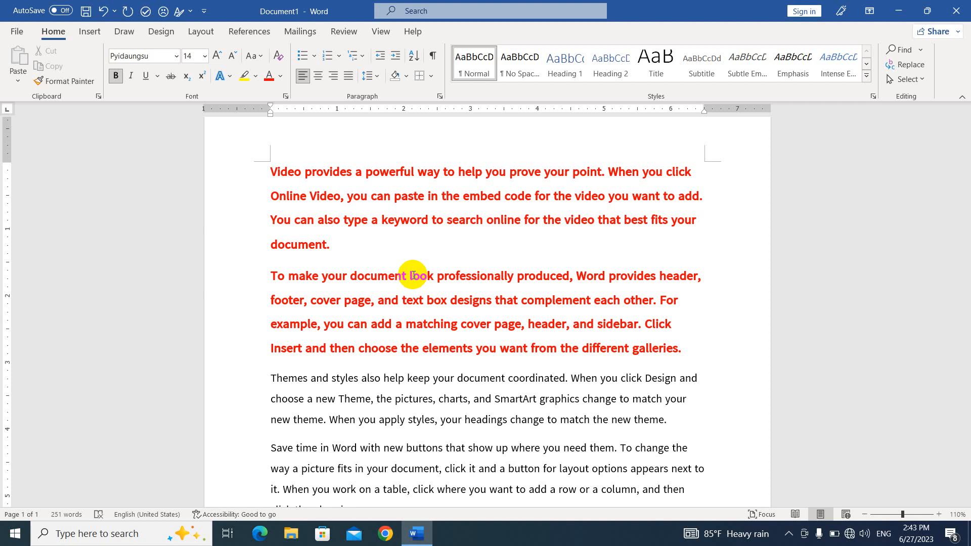
pyautogui.scroll(-1, 413, 274)
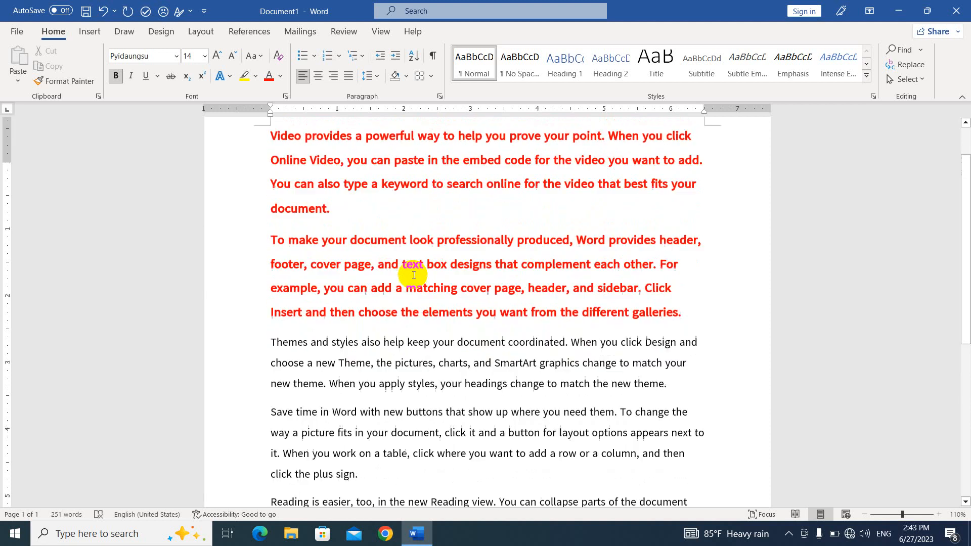
pyautogui.scroll(1, 413, 275)
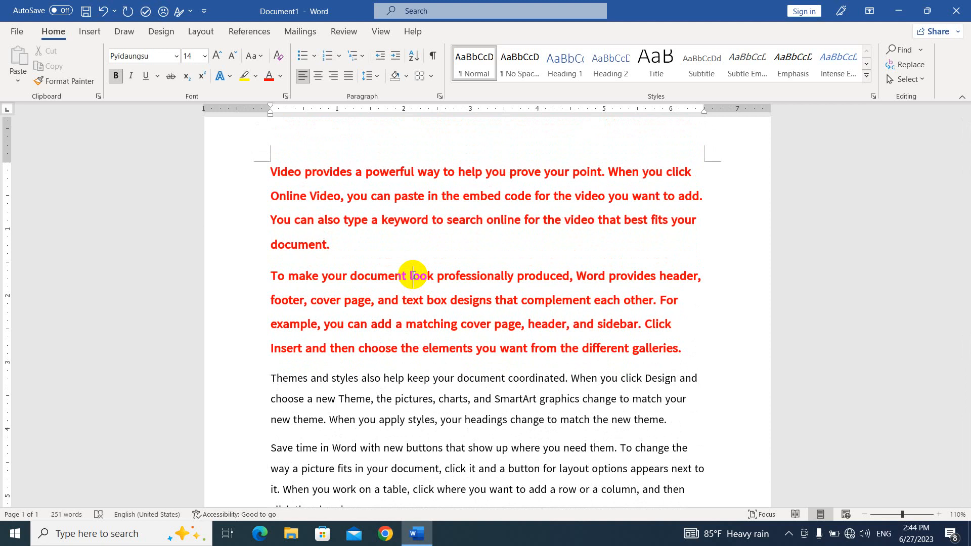
# - Place the insertion point on the blank line below the table
pyautogui.click(427, 276)
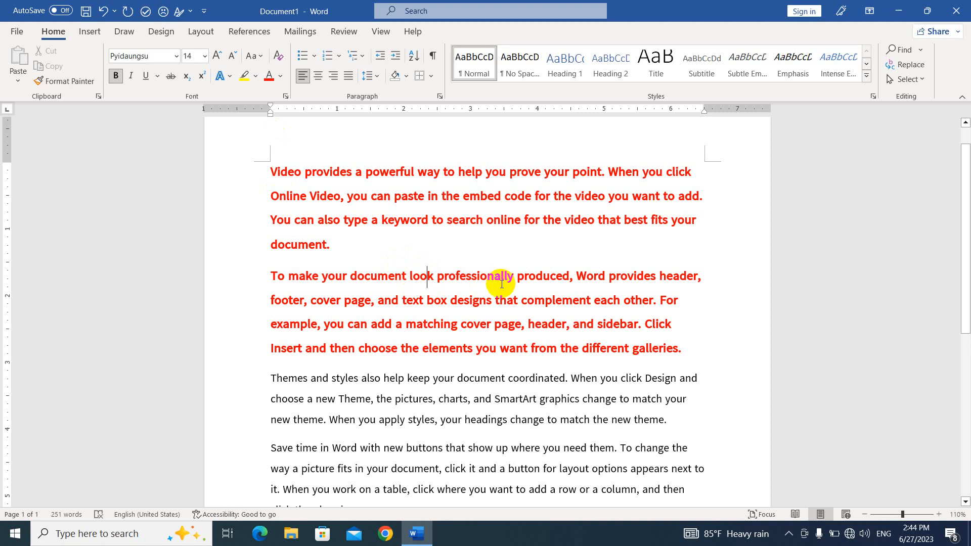
pyautogui.scroll(-3, 471, 342)
pyautogui.scroll(-3, 471, 342)
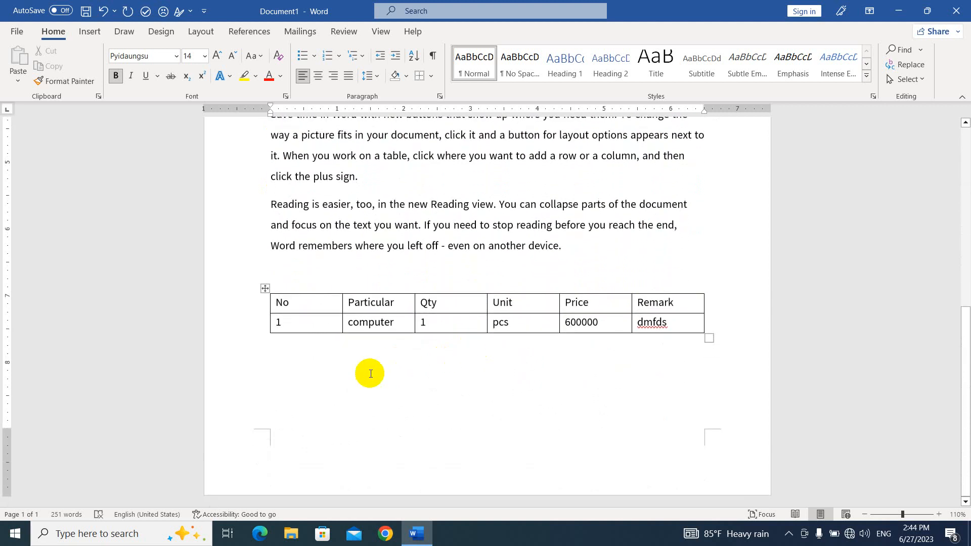
pyautogui.click(333, 382)
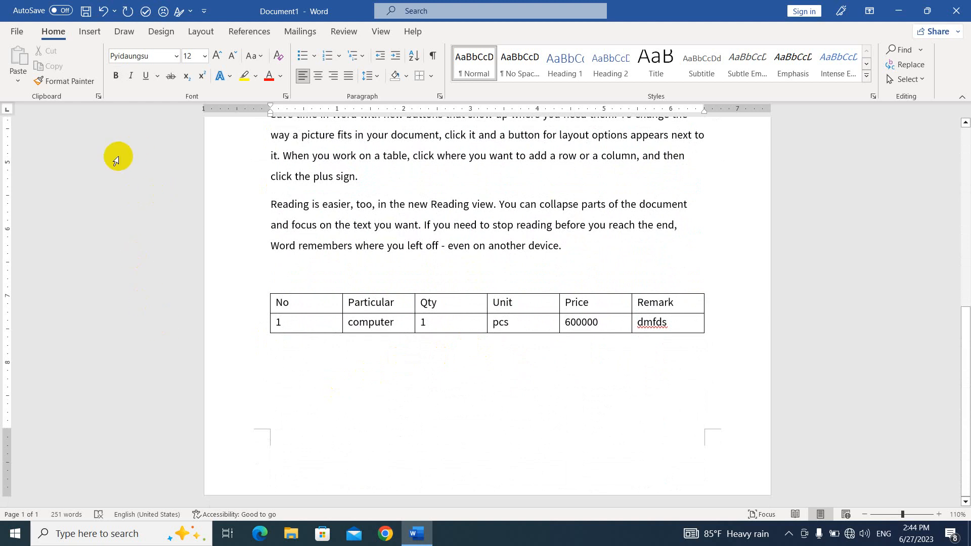
# - Insert a screen clipping of the entire desktop as a picture
pyautogui.click(91, 32)
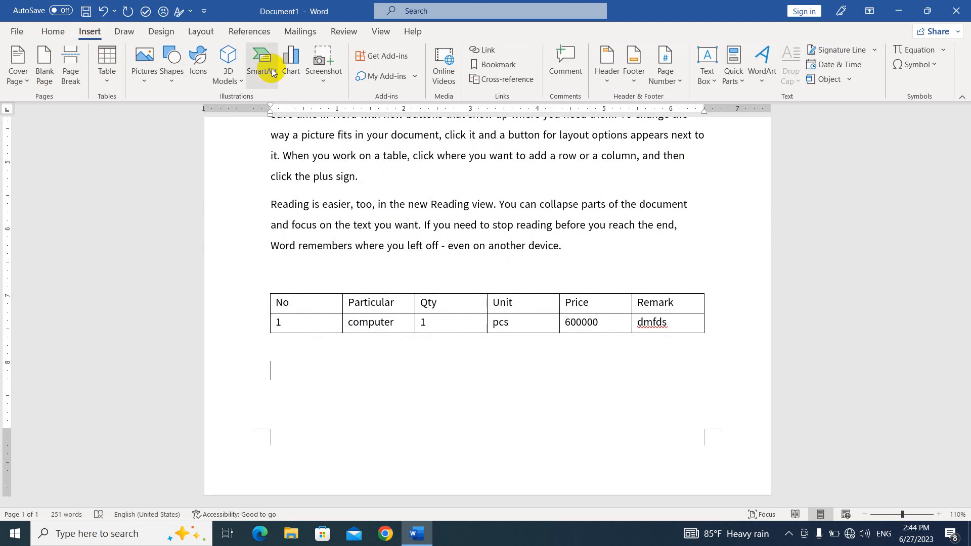
pyautogui.click(325, 64)
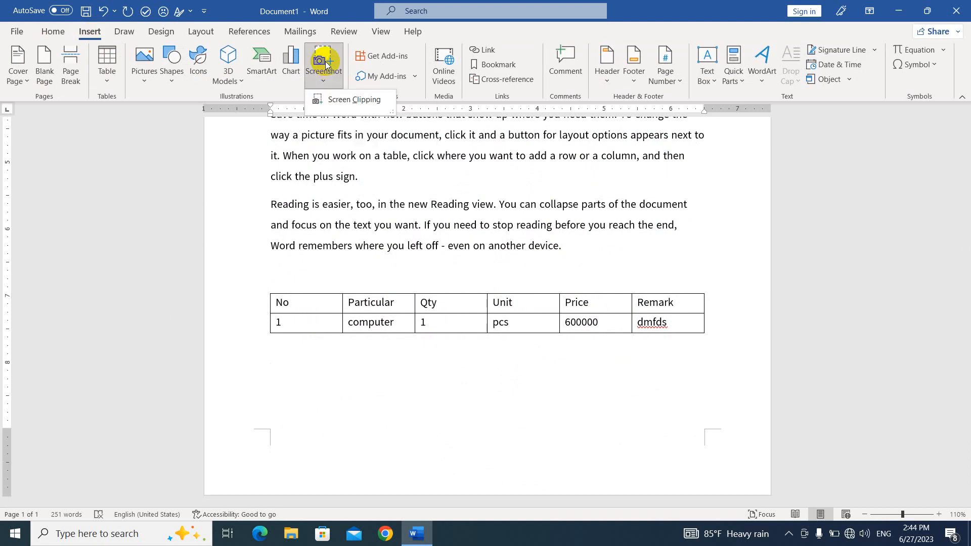
pyautogui.click(344, 103)
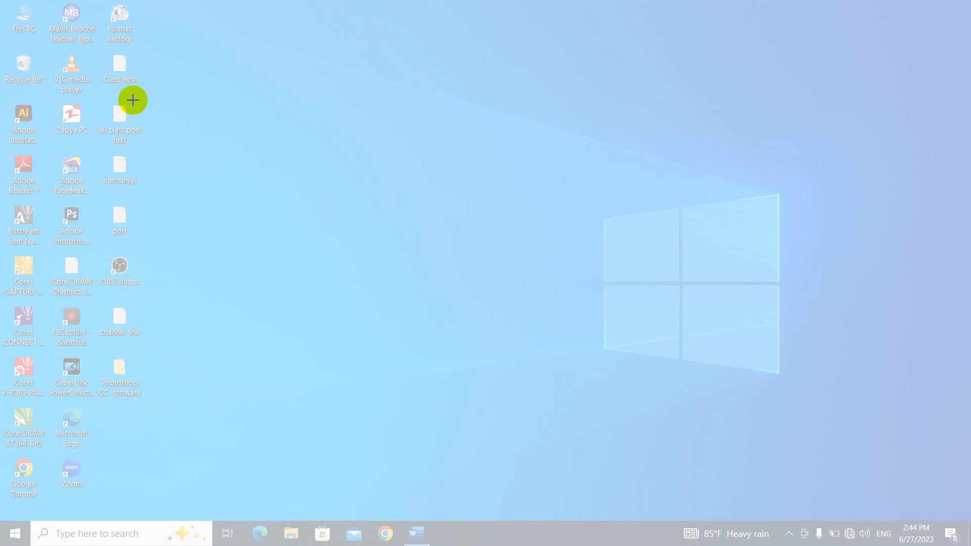
pyautogui.moveTo(1, 1); pyautogui.dragTo(830, 523)
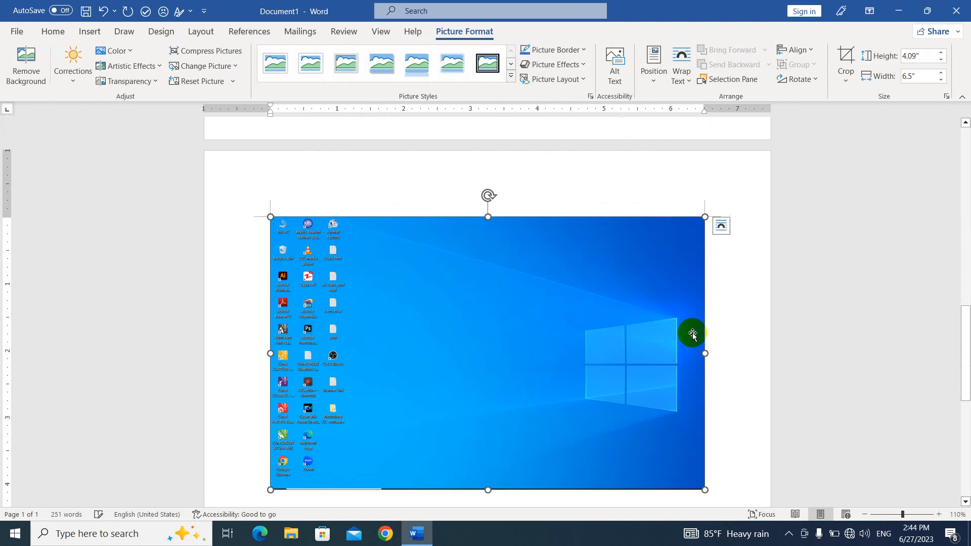
pyautogui.scroll(3, 411, 250)
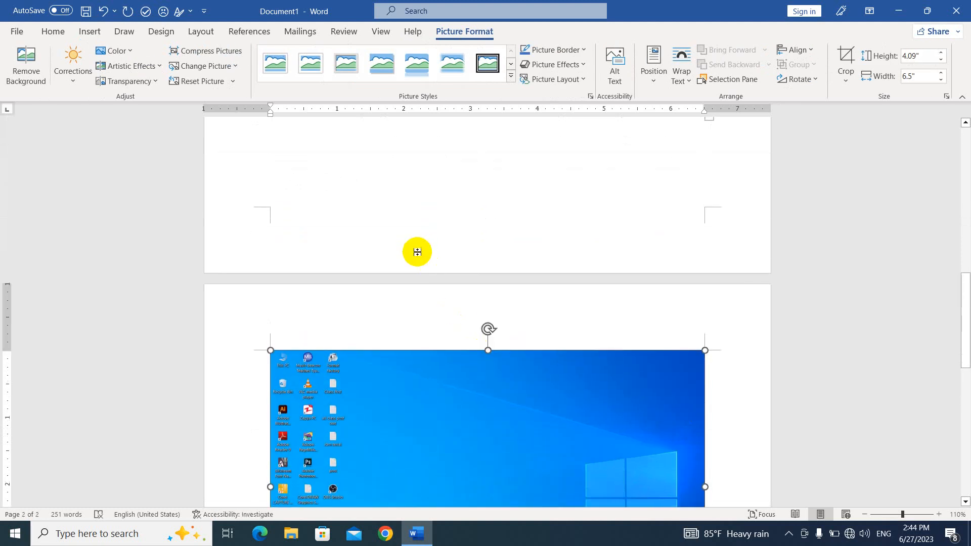
pyautogui.scroll(-4, 449, 353)
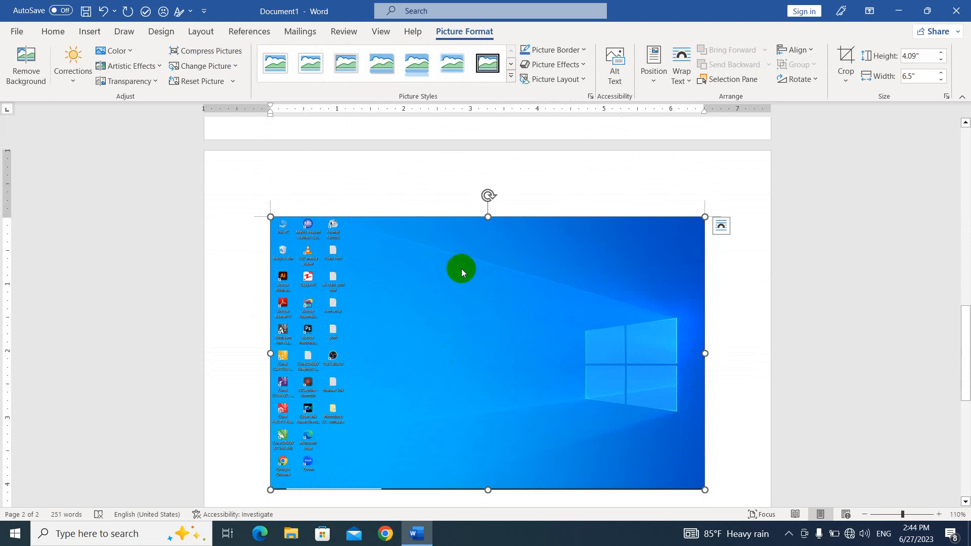
# - Minimize Word, refresh the desktop, open File Explorer on Quick access, and return to Word
pyautogui.click(896, 16)
pyautogui.rightClick(341, 146)
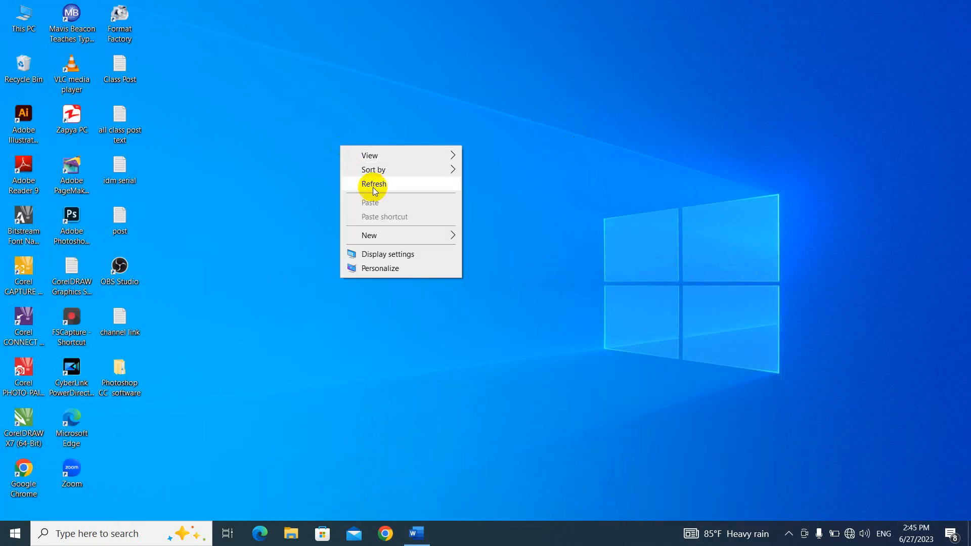
pyautogui.click(372, 186)
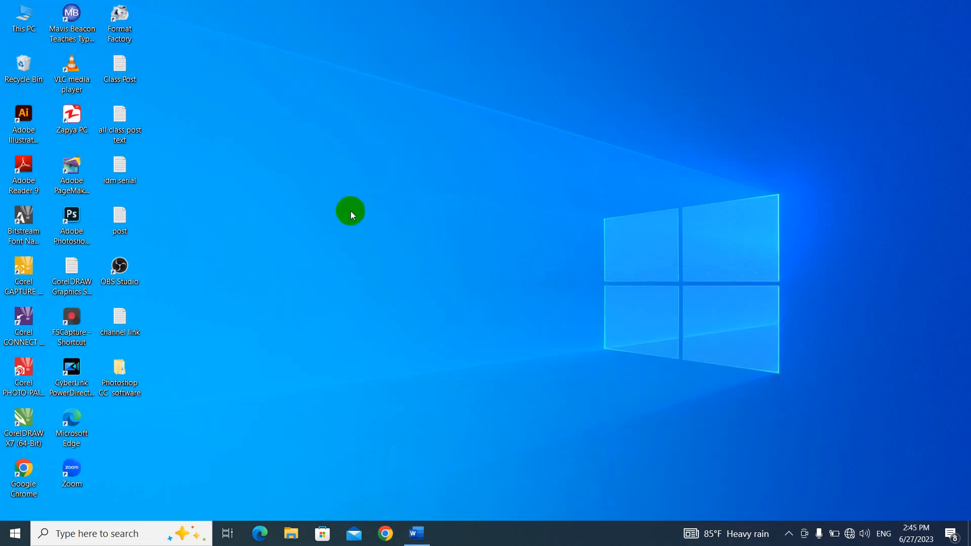
pyautogui.press('super+e')
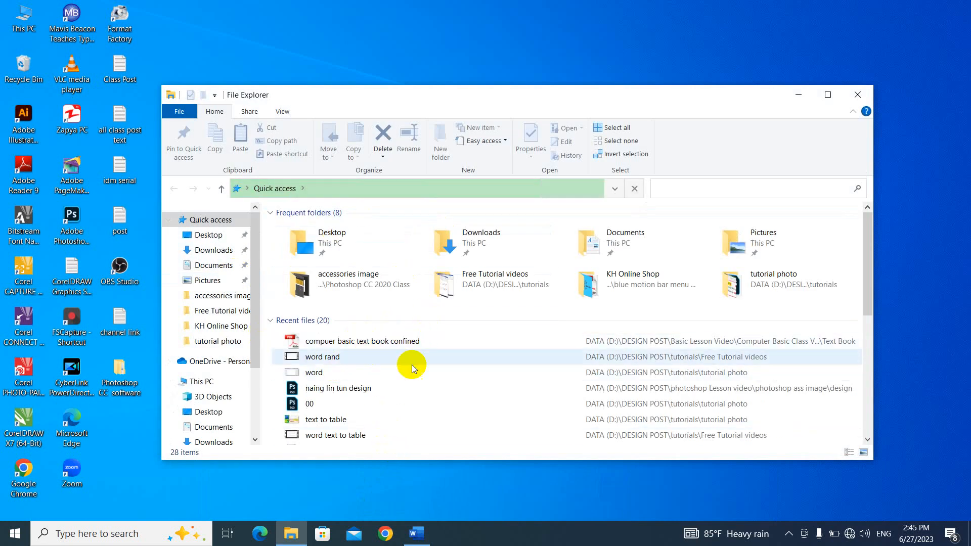
pyautogui.moveTo(481, 96); pyautogui.dragTo(464, 80)
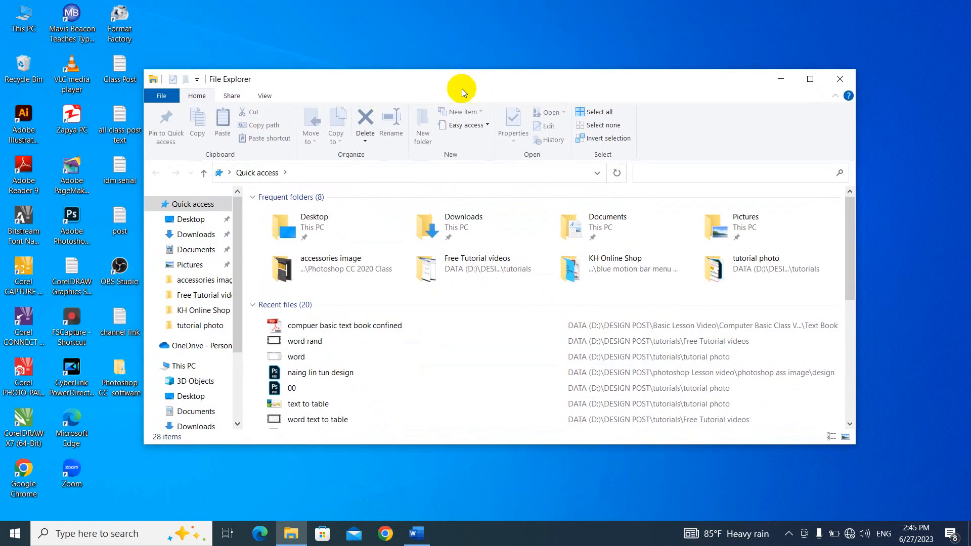
pyautogui.click(419, 541)
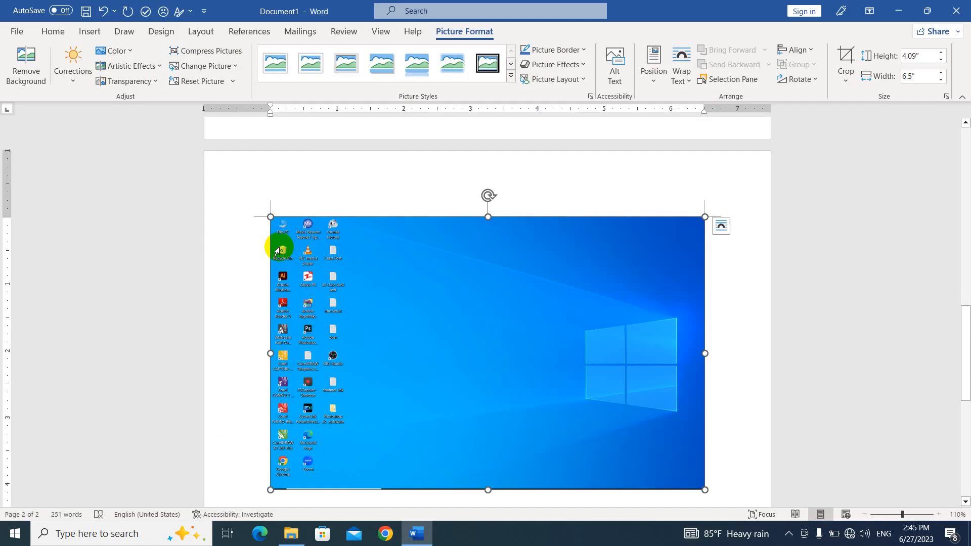
# - Insert a screen clipping of the File Explorer window
pyautogui.click(96, 35)
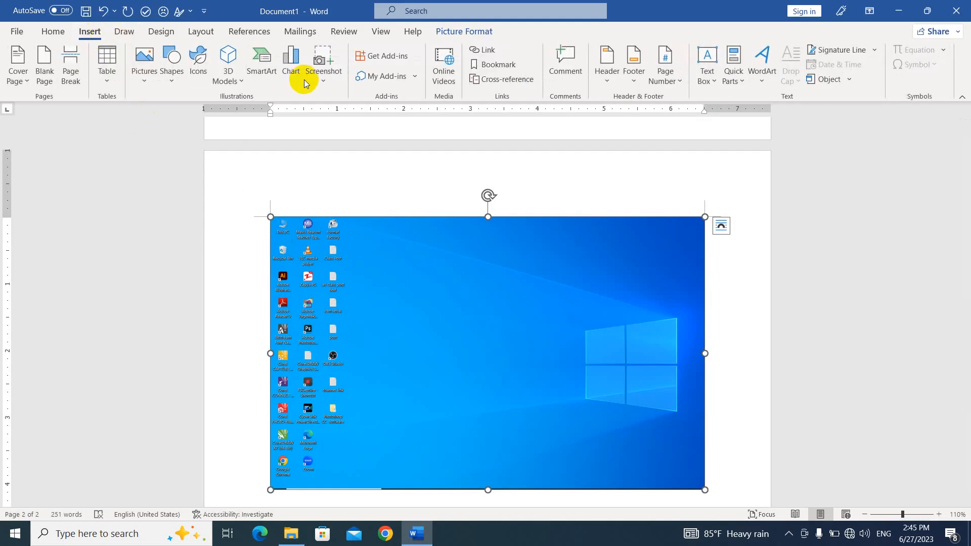
pyautogui.click(322, 65)
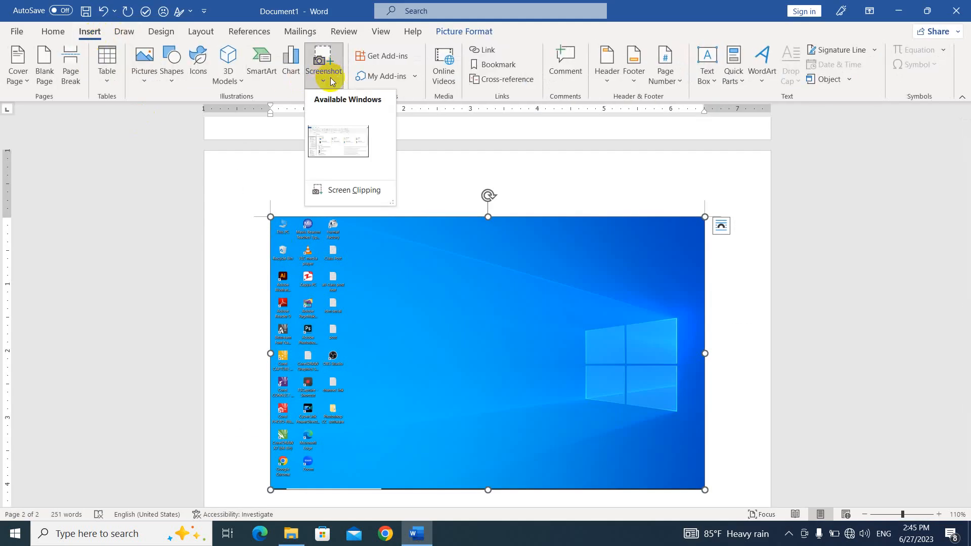
pyautogui.click(348, 192)
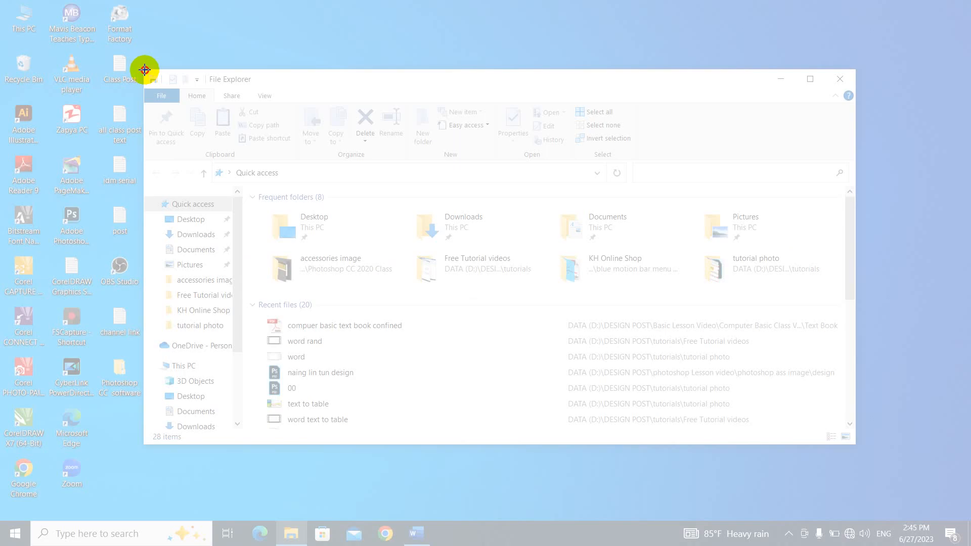
pyautogui.moveTo(144, 71); pyautogui.dragTo(809, 435)
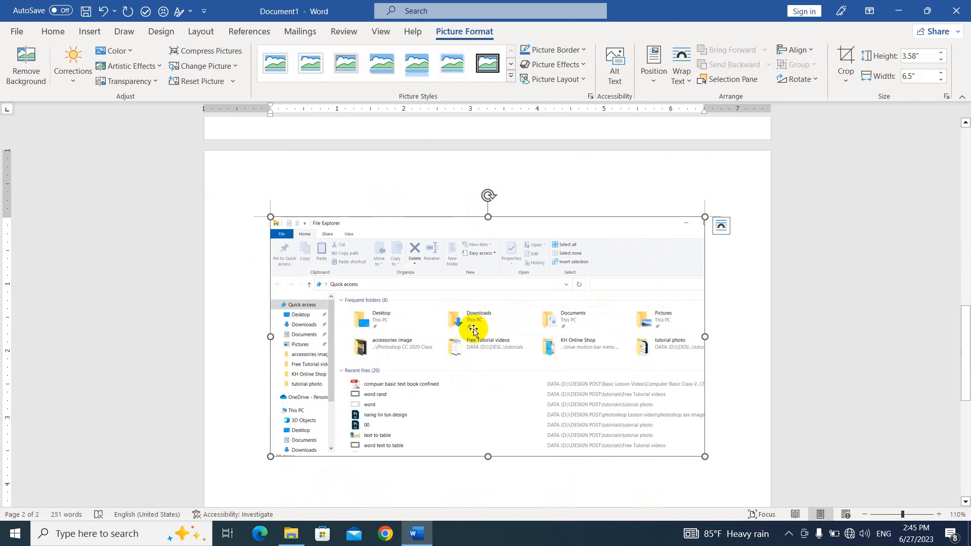
pyautogui.scroll(-3, 474, 332)
pyautogui.click(291, 371)
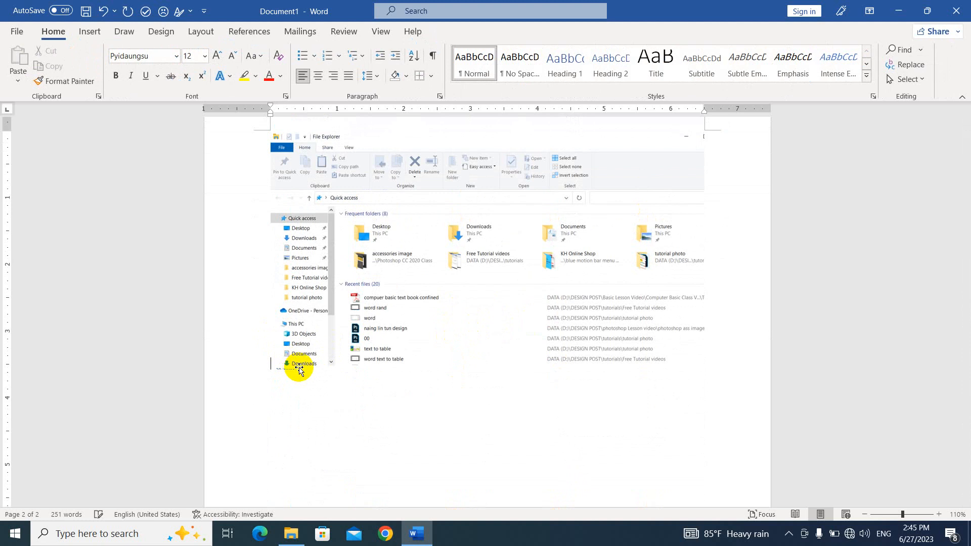
# - Add an empty line above the File Explorer screenshot and put the insertion point below it
pyautogui.press('Return')
pyautogui.scroll(-3, 302, 371)
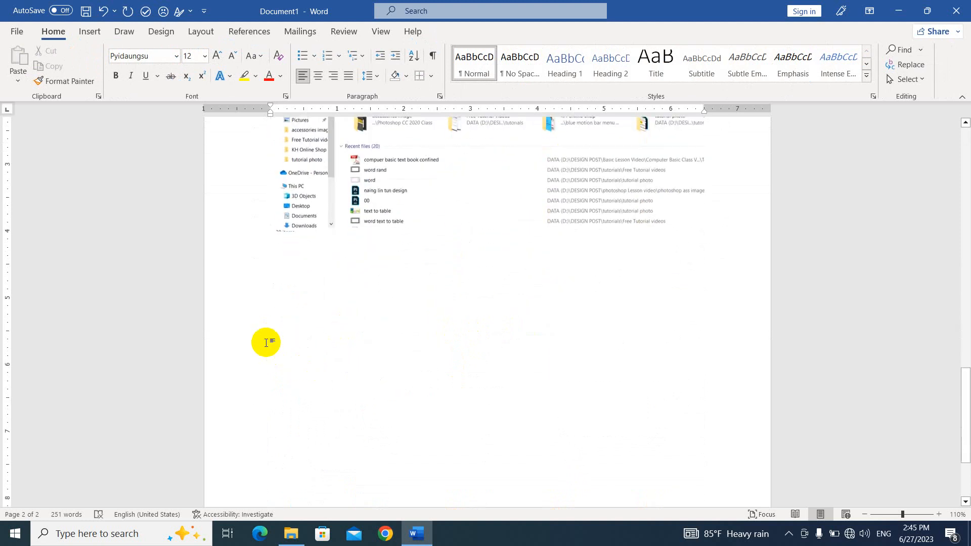
pyautogui.click(267, 334)
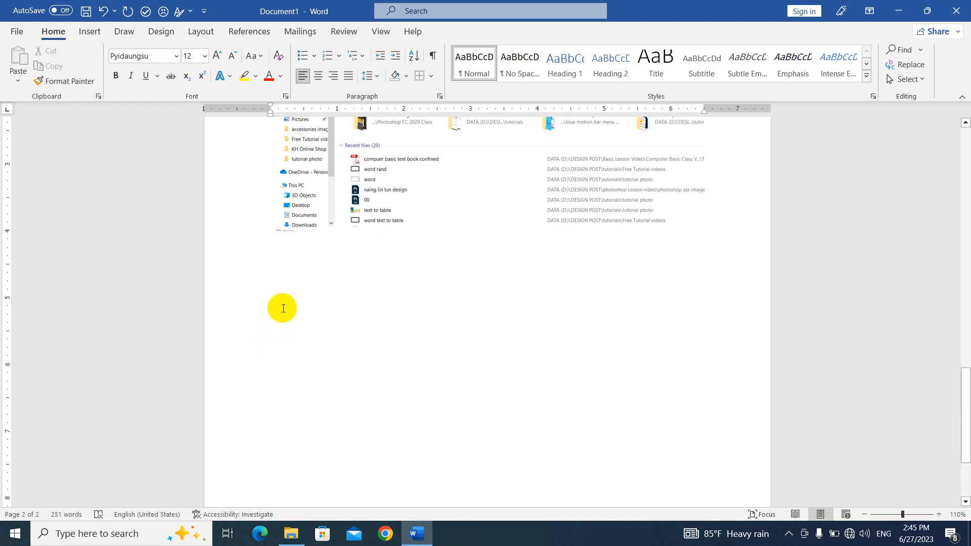
pyautogui.click(329, 222)
pyautogui.scroll(8, 342, 212)
pyautogui.scroll(-10, 337, 271)
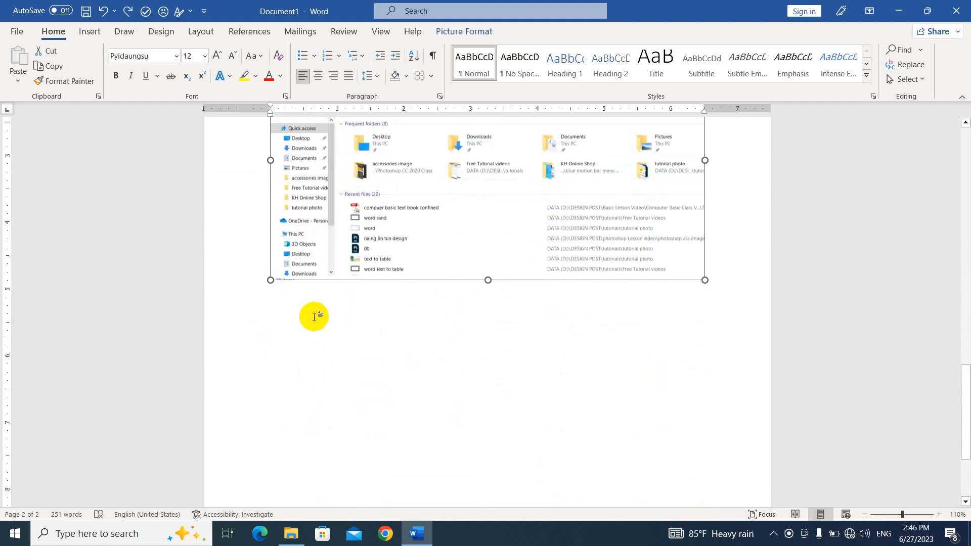
pyautogui.click(264, 273)
pyautogui.scroll(4, 299, 372)
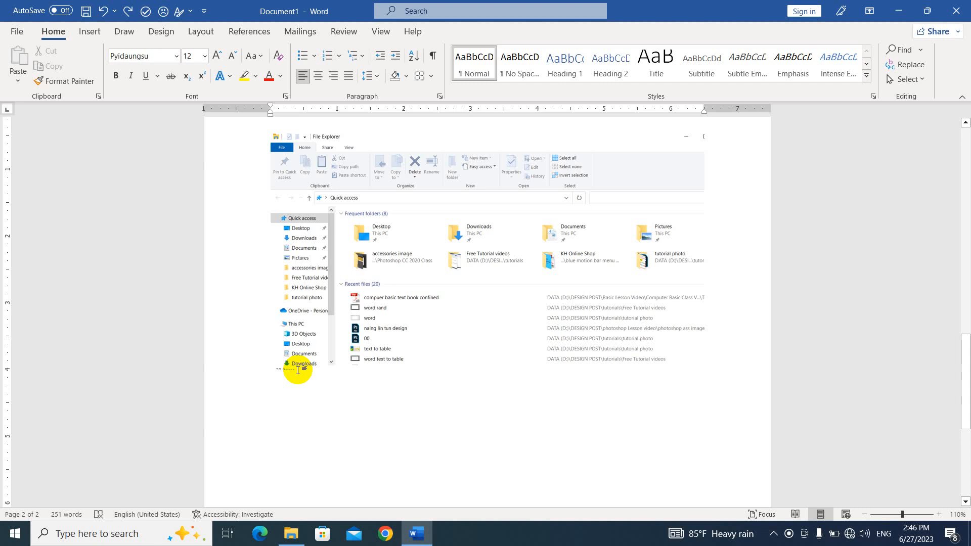
pyautogui.scroll(-2, 297, 371)
pyautogui.doubleClick(289, 349)
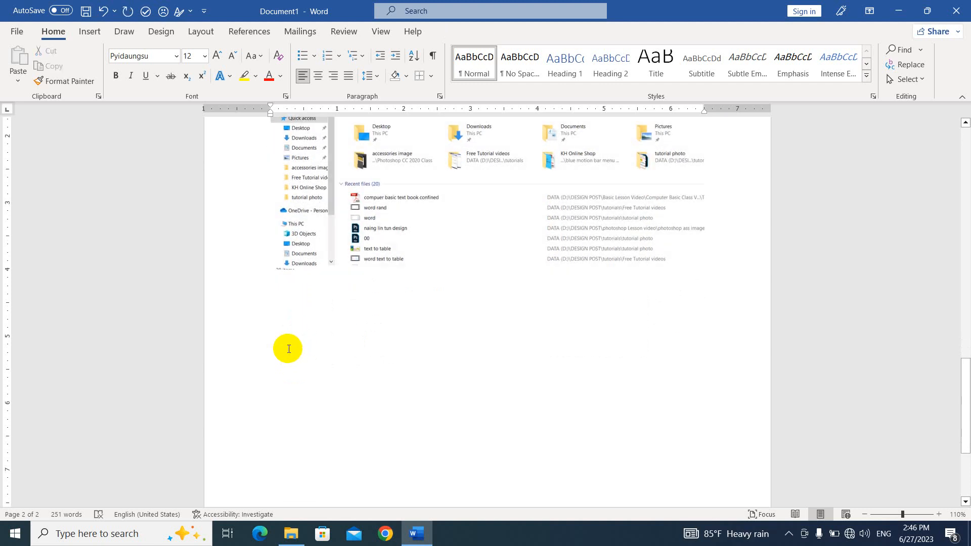
# - Encrypt the document with a password via Protect Document, entering and confirming the password
pyautogui.click(17, 31)
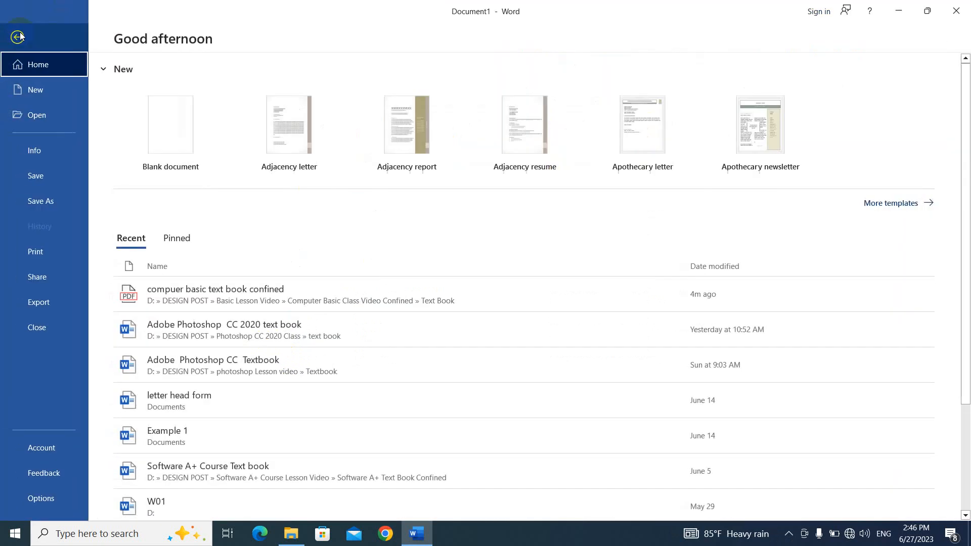
pyautogui.click(43, 150)
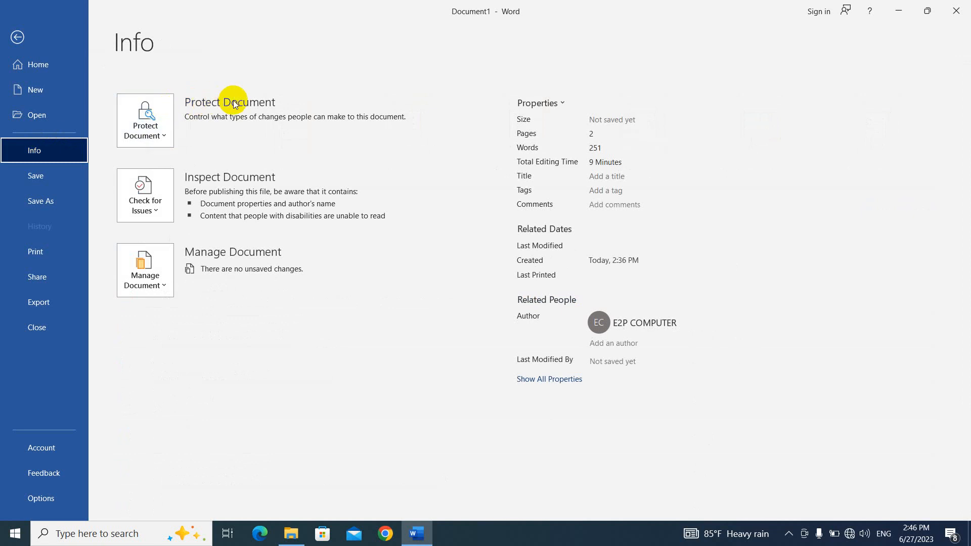
pyautogui.click(166, 138)
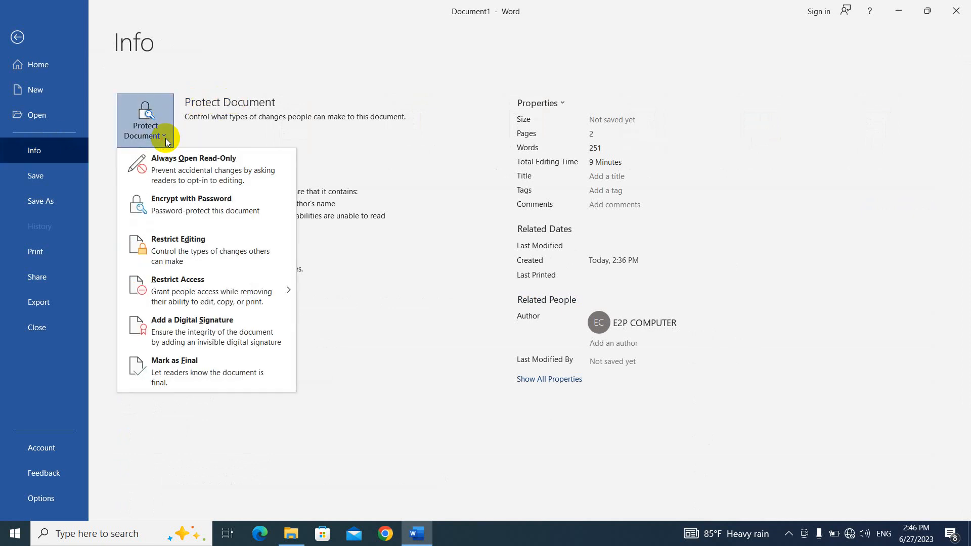
pyautogui.click(219, 210)
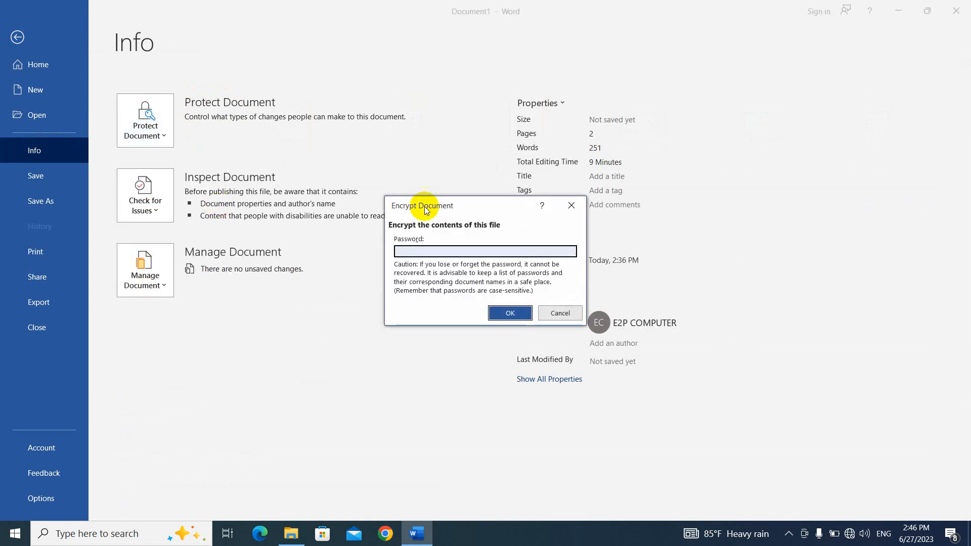
pyautogui.moveTo(480, 200); pyautogui.dragTo(451, 131)
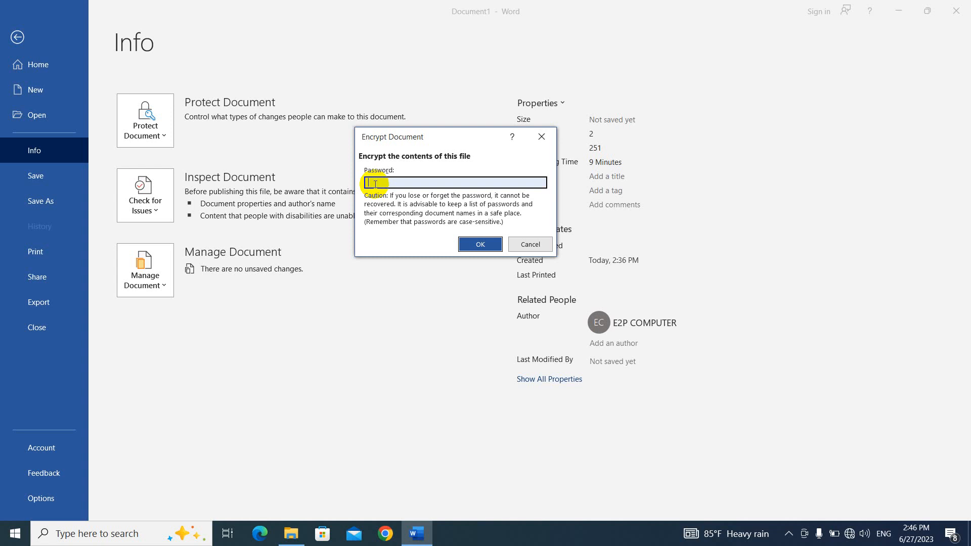
pyautogui.write('1')
pyautogui.click(482, 245)
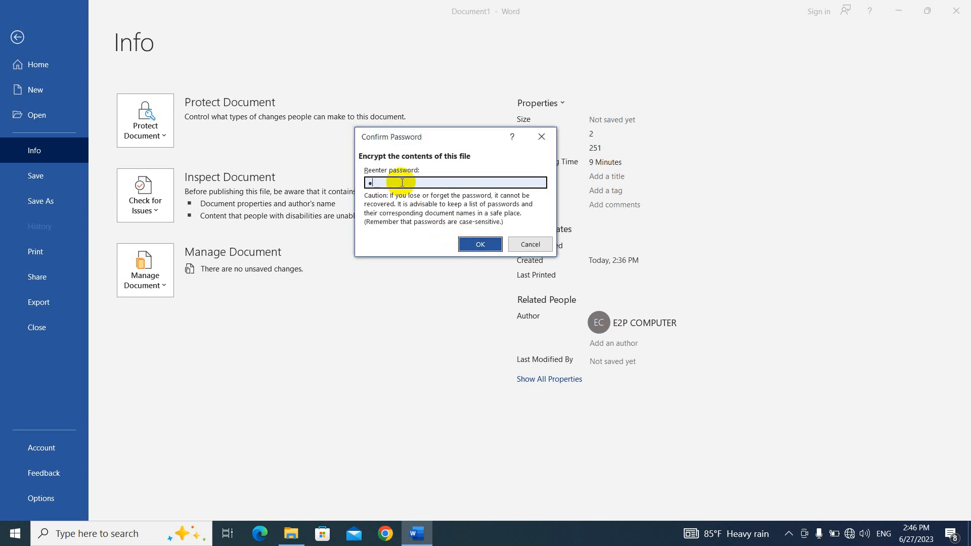
pyautogui.write('1')
pyautogui.click(480, 246)
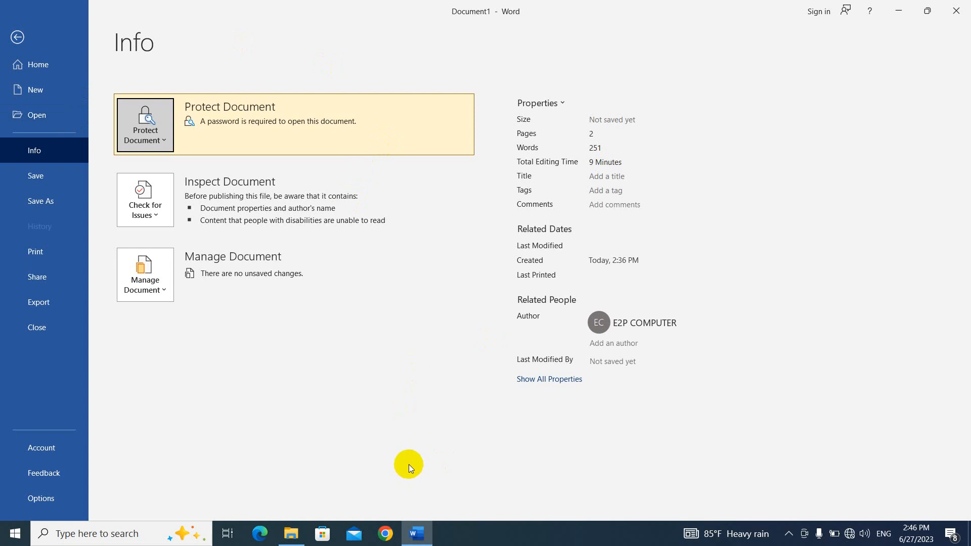
# - Save the document to the Desktop with the file name 'testing'
pyautogui.click(52, 178)
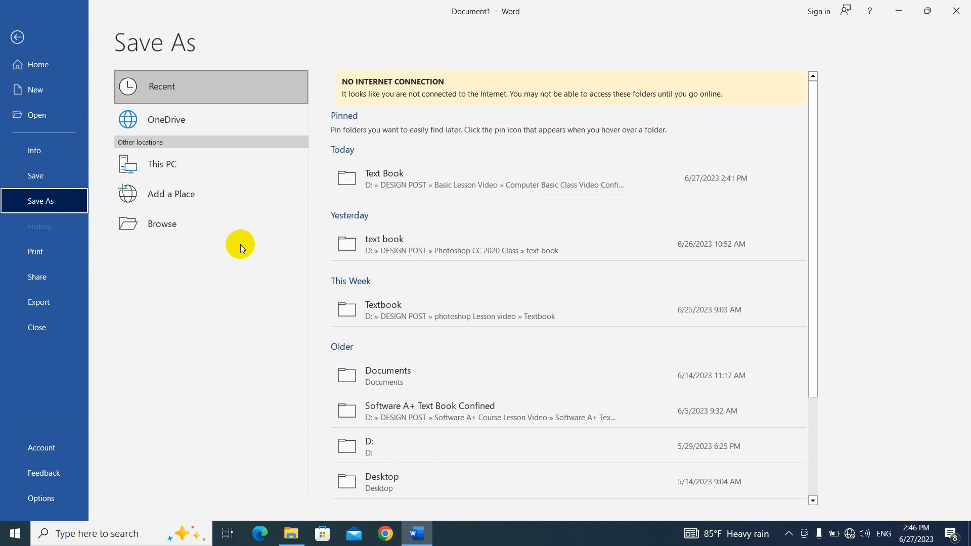
pyautogui.click(218, 224)
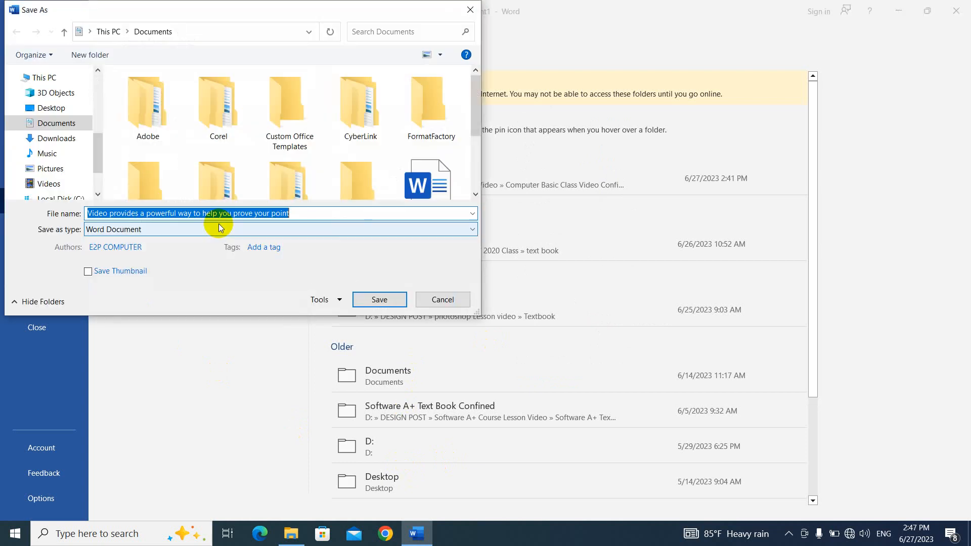
pyautogui.moveTo(99, 147); pyautogui.dragTo(98, 165)
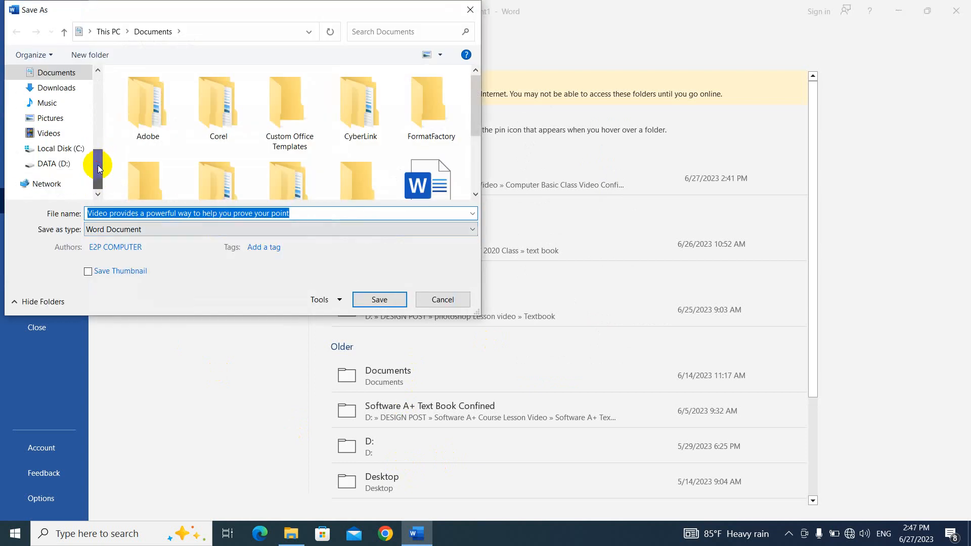
pyautogui.scroll(2, 61, 124)
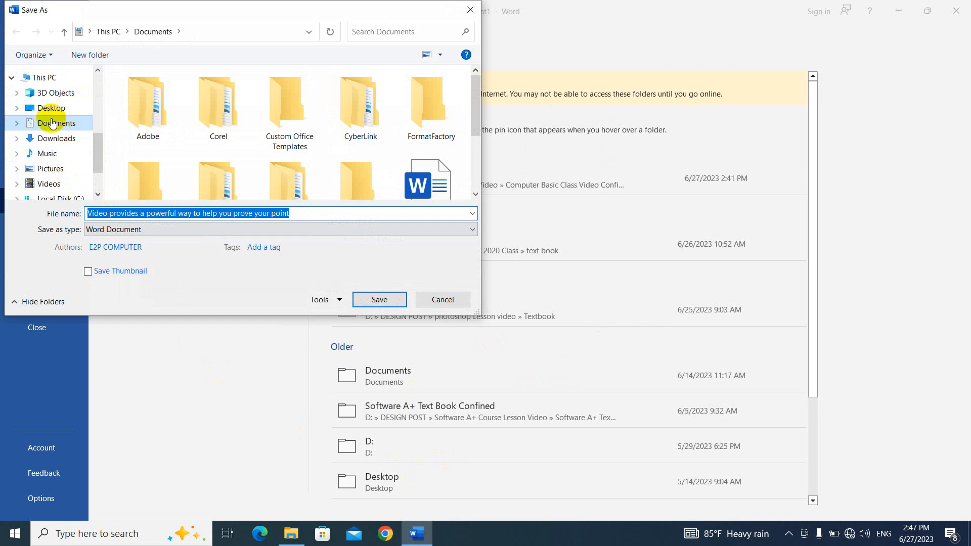
pyautogui.click(72, 109)
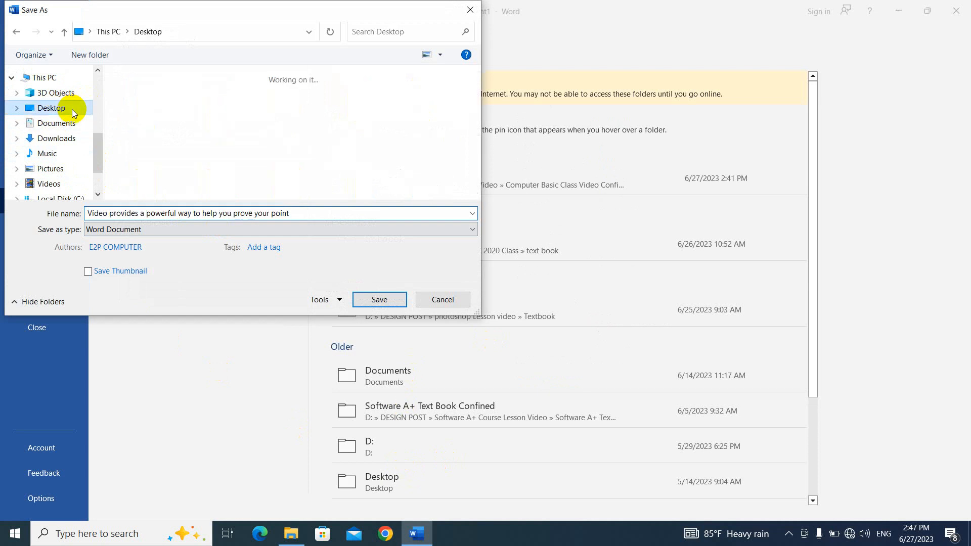
pyautogui.click(192, 216)
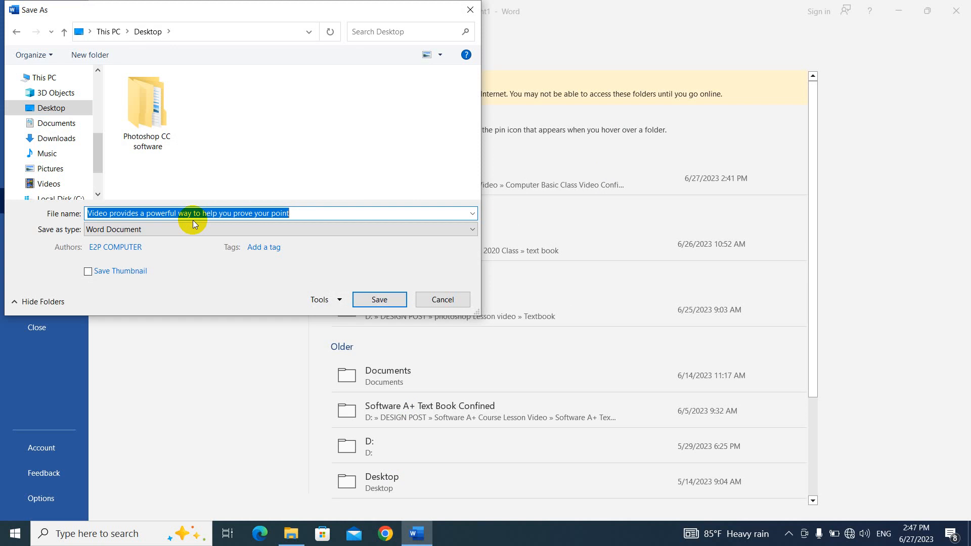
pyautogui.write('test')
pyautogui.write('i')
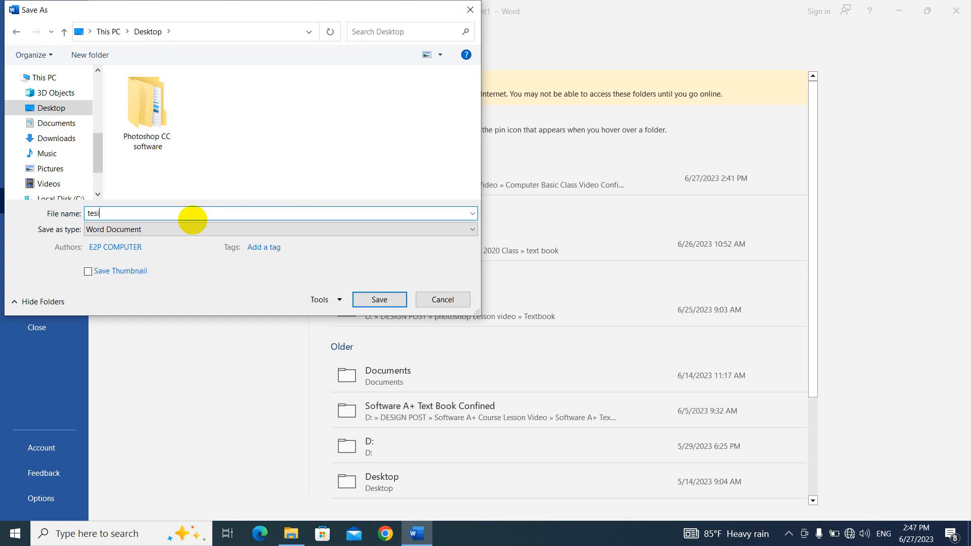
pyautogui.press('BackSpace')
pyautogui.write('ting')
pyautogui.click(380, 299)
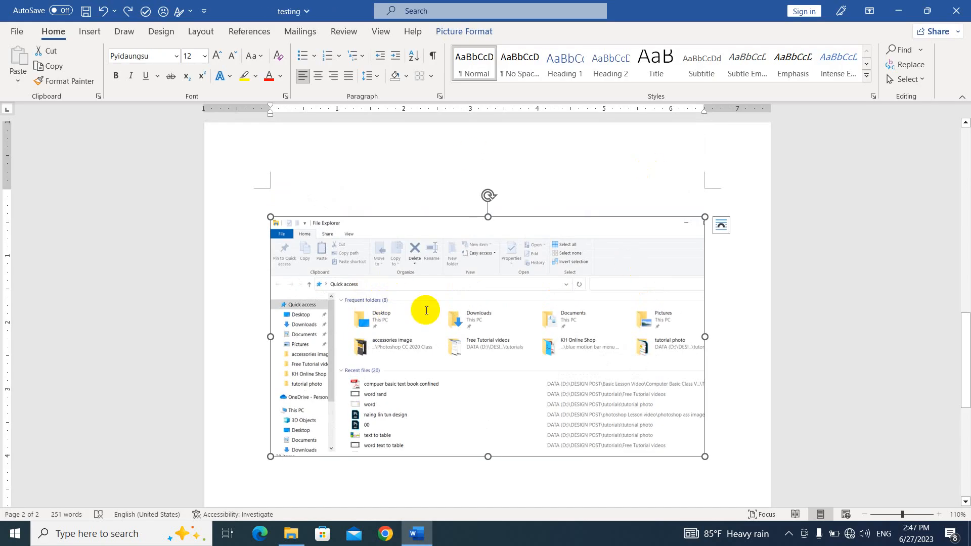
pyautogui.hotkey('ctrl', 's')
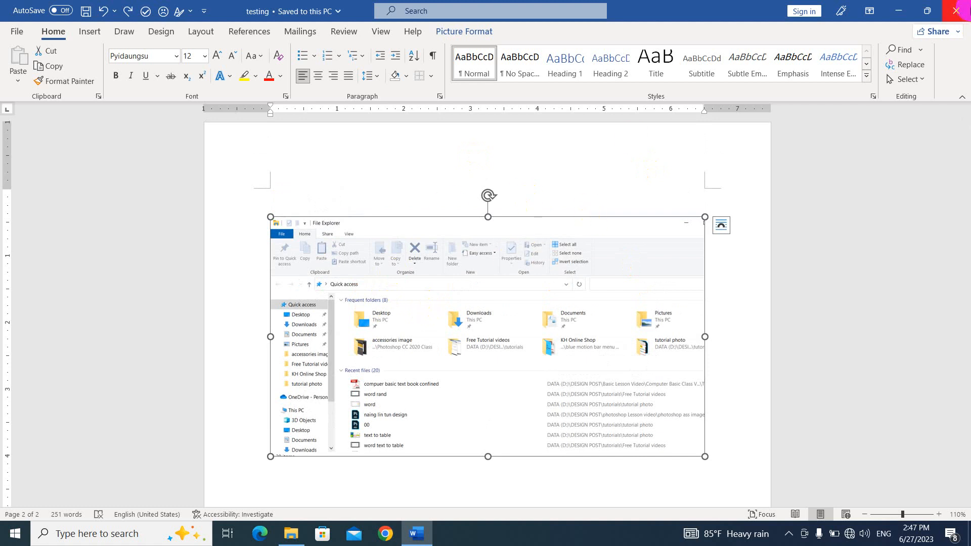
# - Close Word and File Explorer, refresh the desktop, and open the testing document from it
pyautogui.click(959, 12)
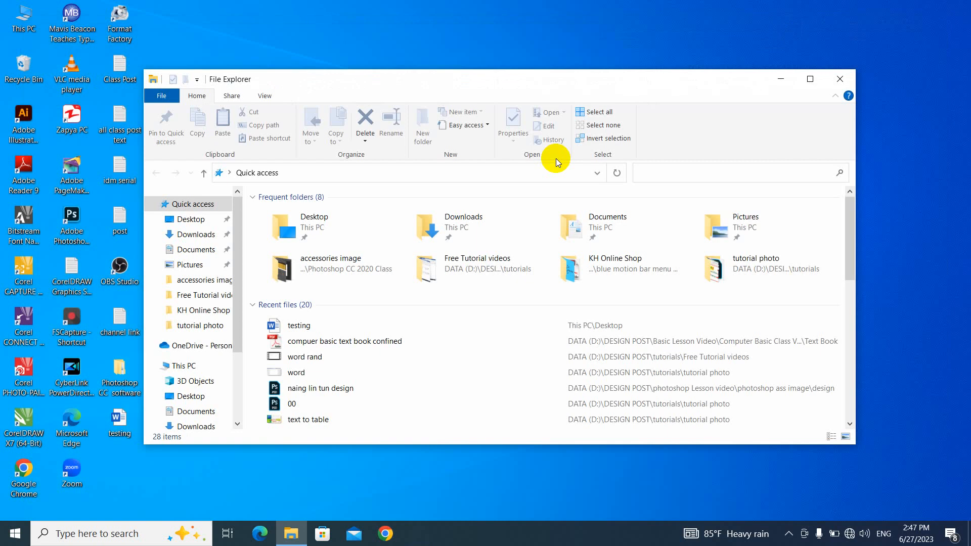
pyautogui.click(841, 82)
pyautogui.rightClick(321, 106)
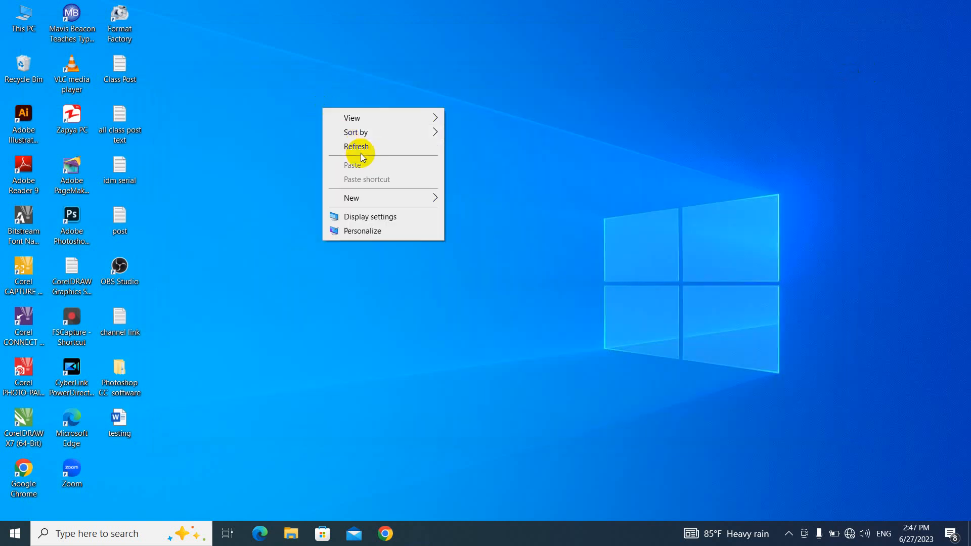
pyautogui.click(360, 148)
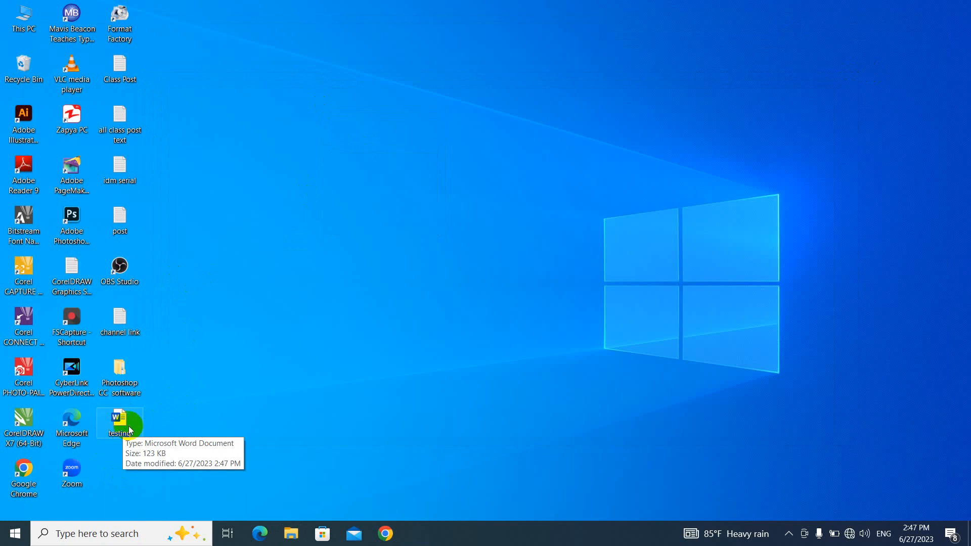
pyautogui.click(120, 430)
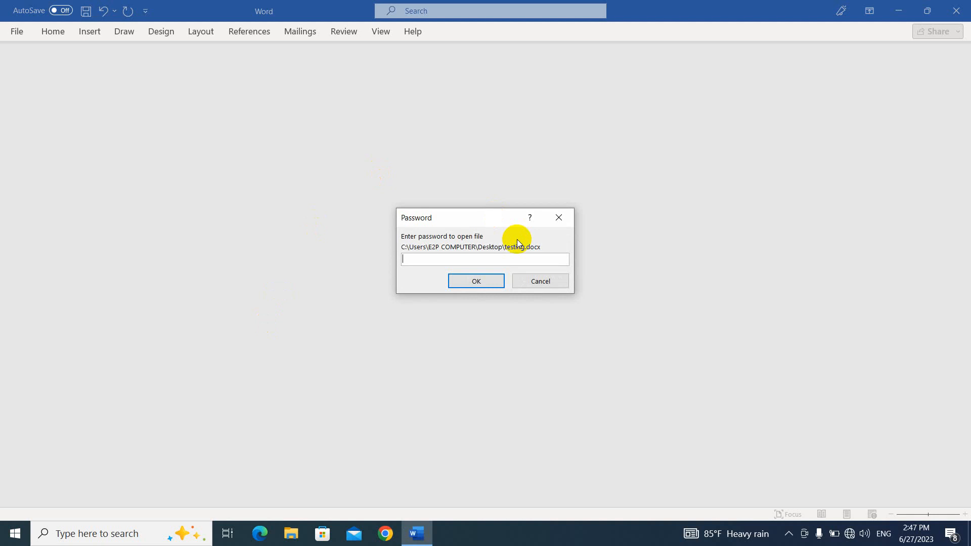
# - Enter the password to open testing, dismiss the updates notice, and place the cursor below the table
pyautogui.write('1')
pyautogui.press('Return')
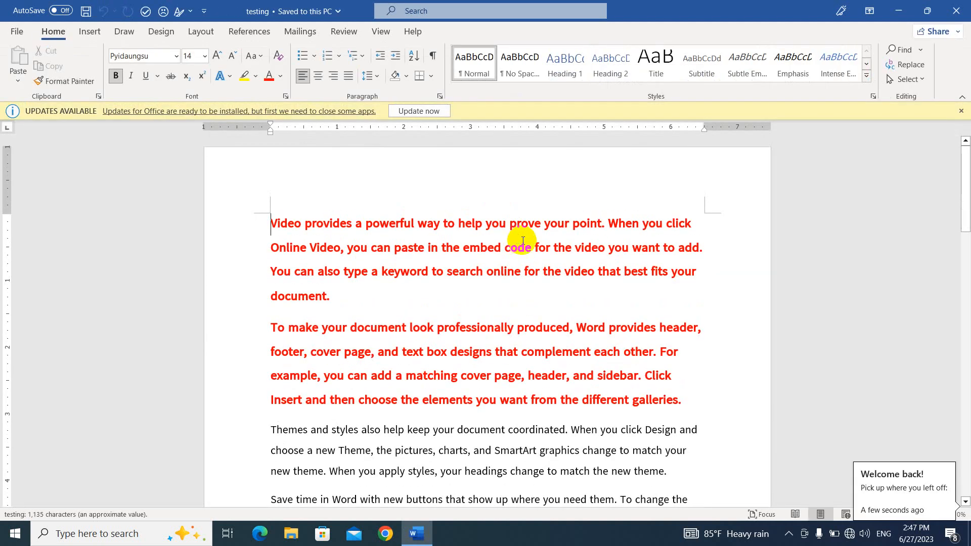
pyautogui.click(962, 110)
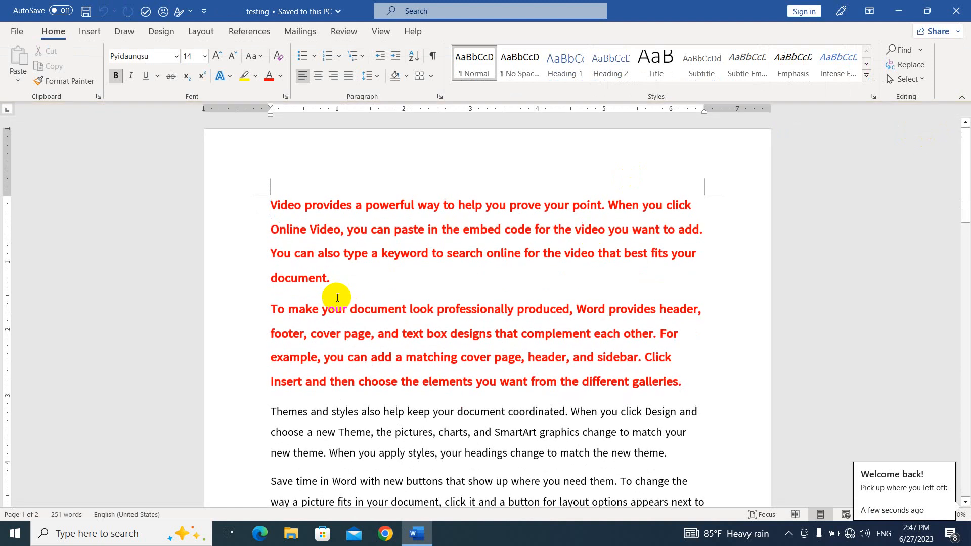
pyautogui.scroll(-8, 340, 298)
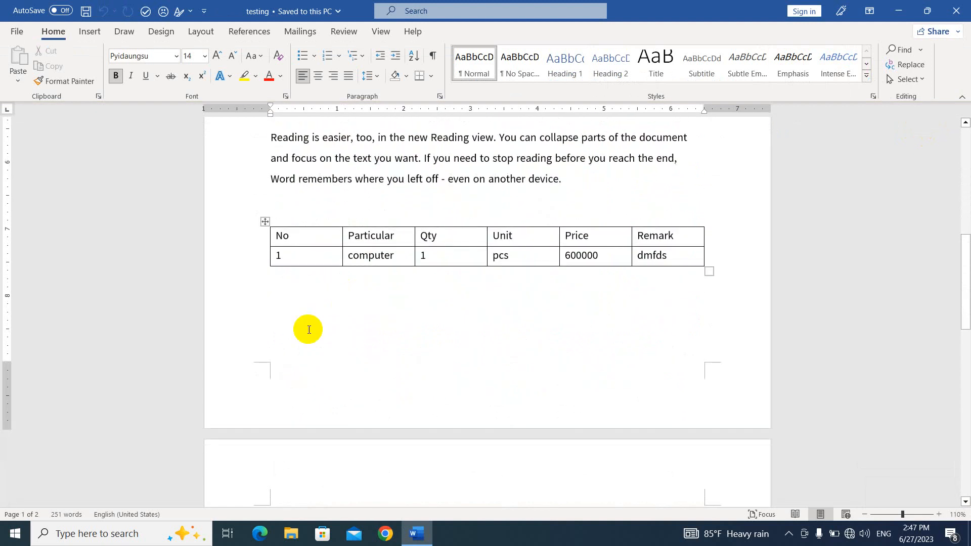
pyautogui.click(306, 336)
pyautogui.scroll(-2, 306, 336)
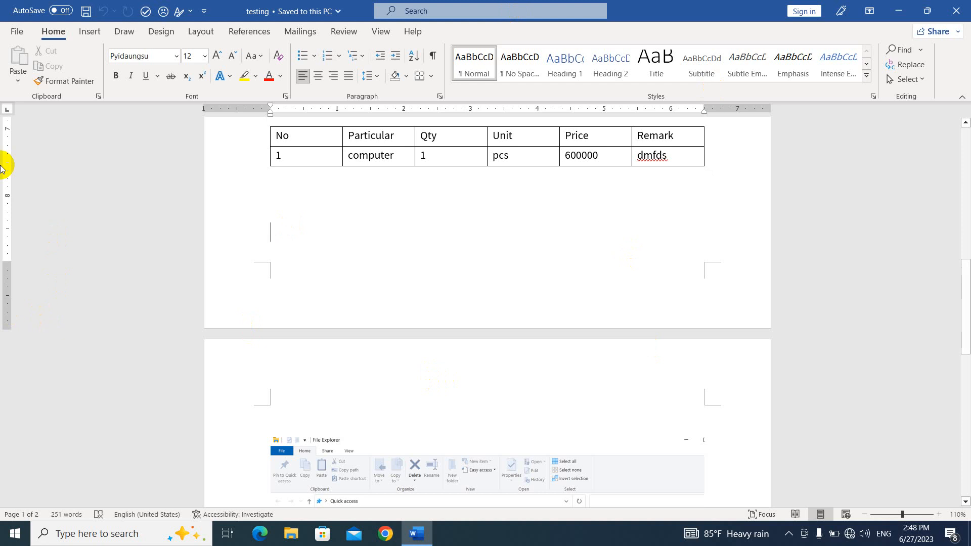
pyautogui.click(16, 34)
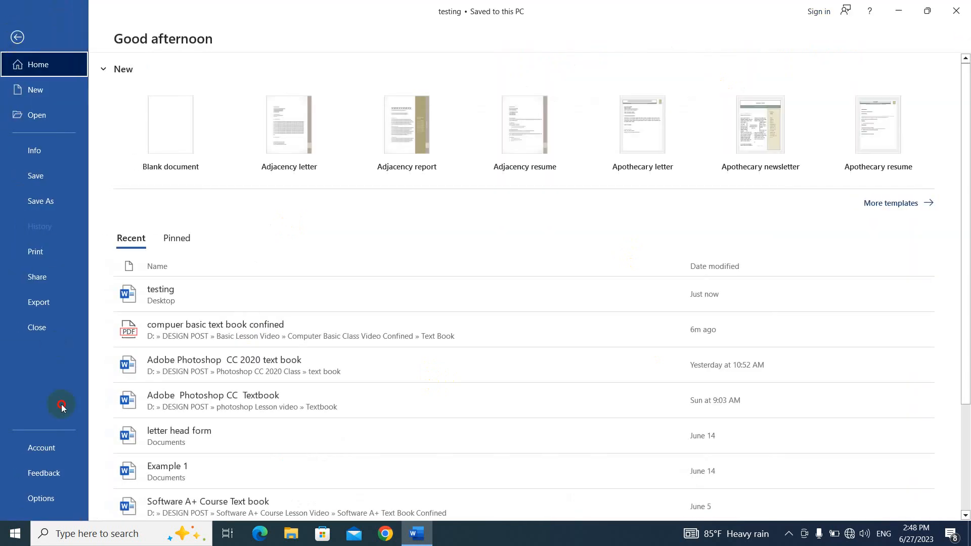
pyautogui.click(74, 449)
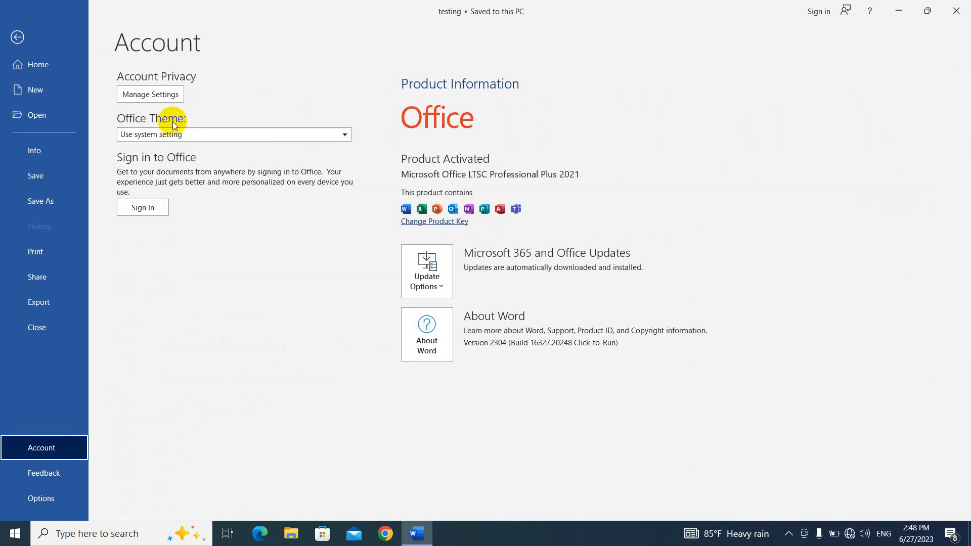
pyautogui.click(289, 135)
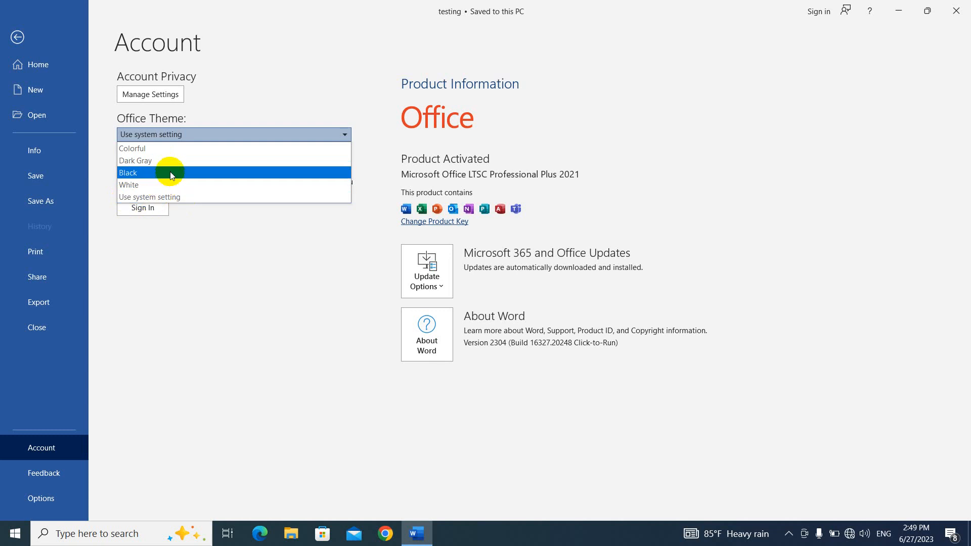
pyautogui.click(177, 161)
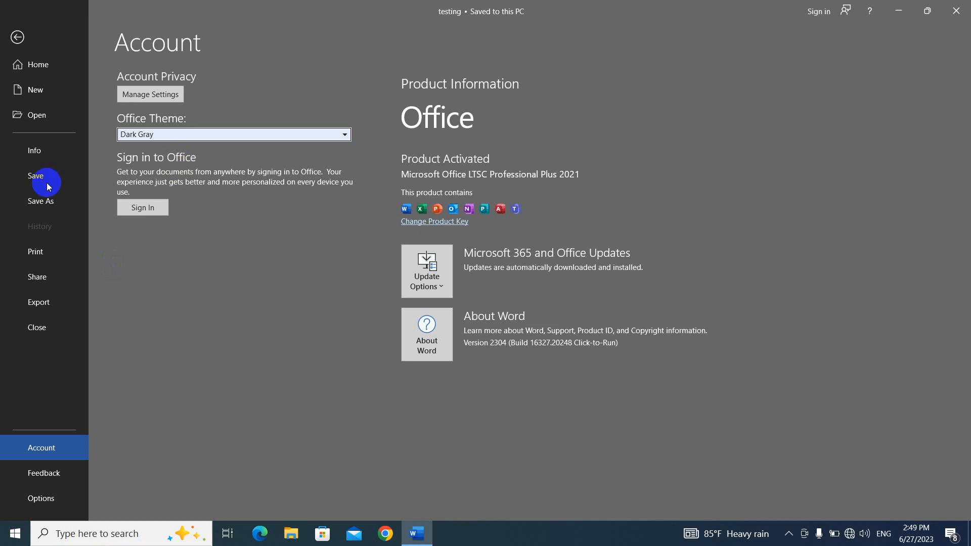
pyautogui.click(17, 37)
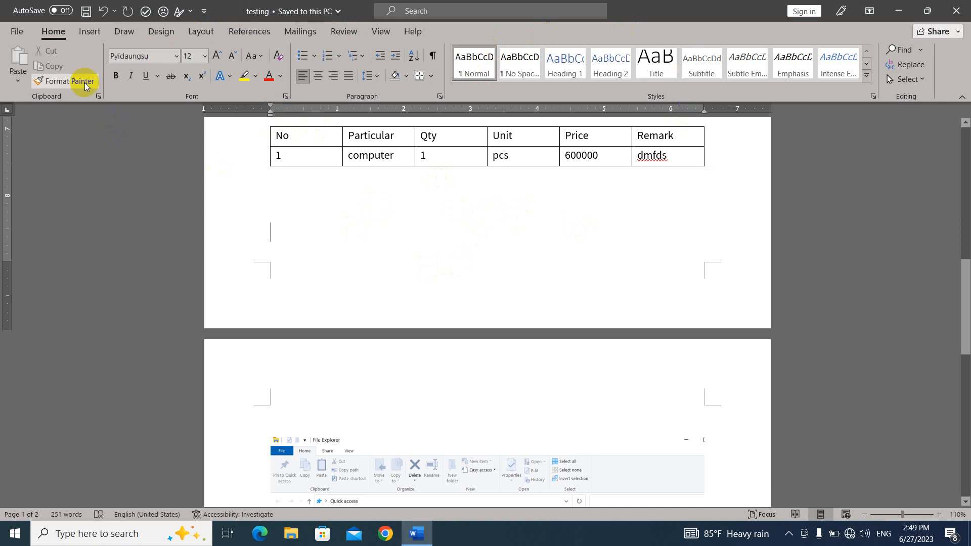
pyautogui.click(17, 31)
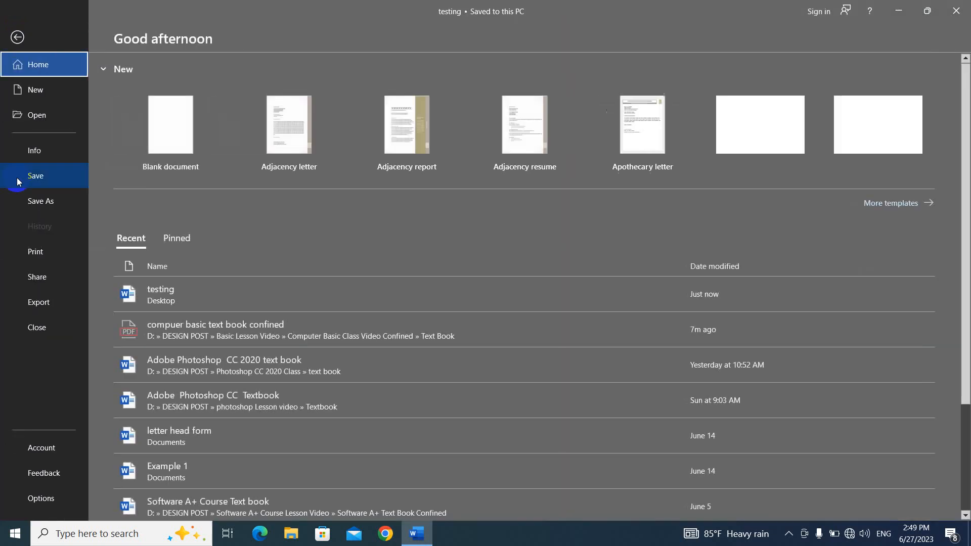
pyautogui.click(59, 451)
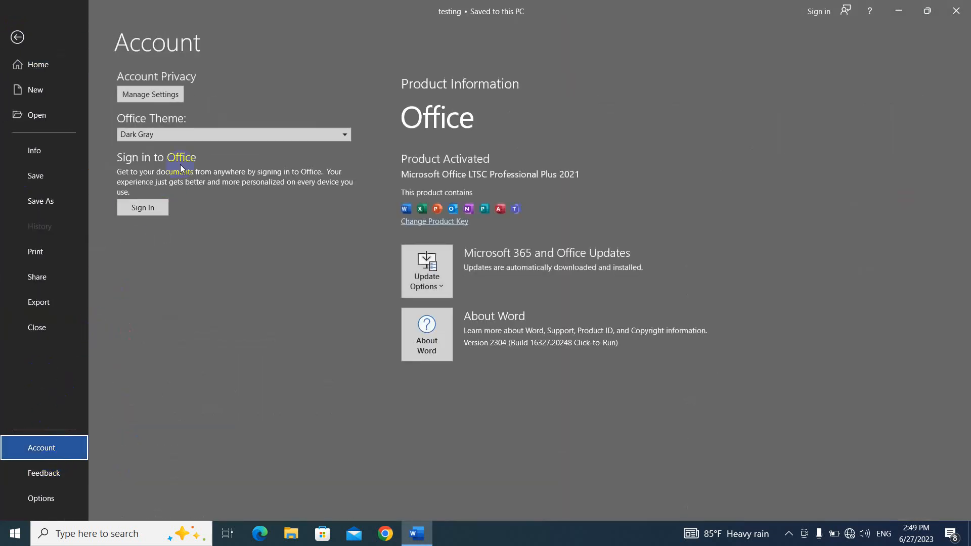
pyautogui.click(194, 133)
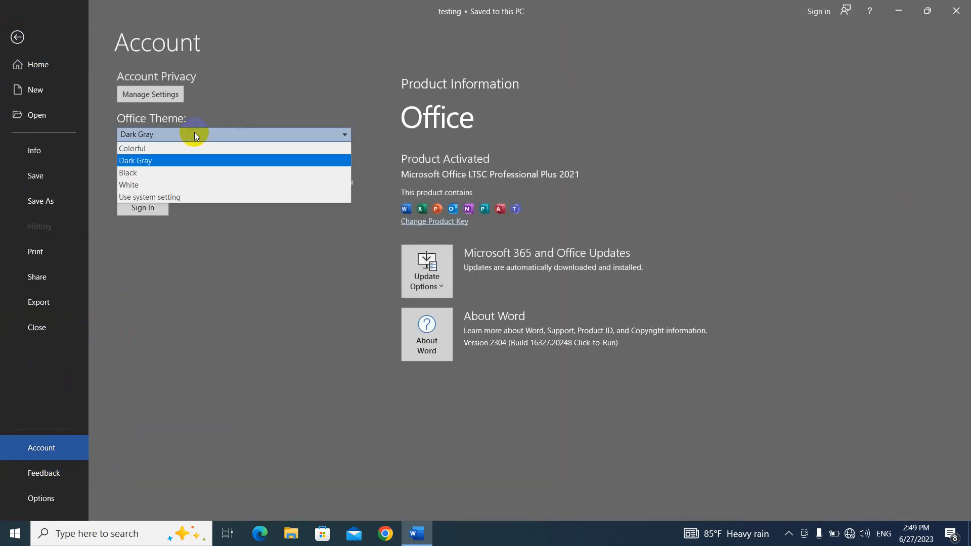
pyautogui.click(175, 198)
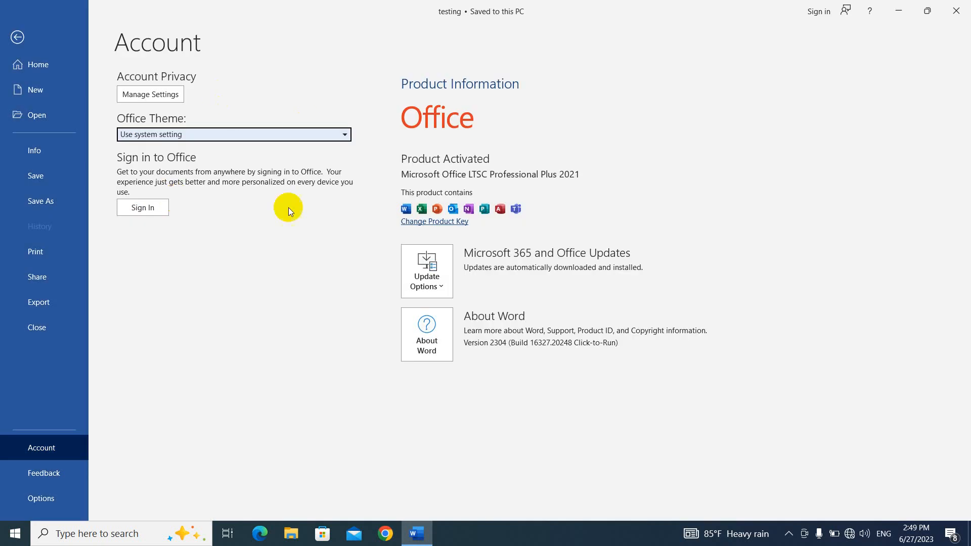
pyautogui.click(17, 37)
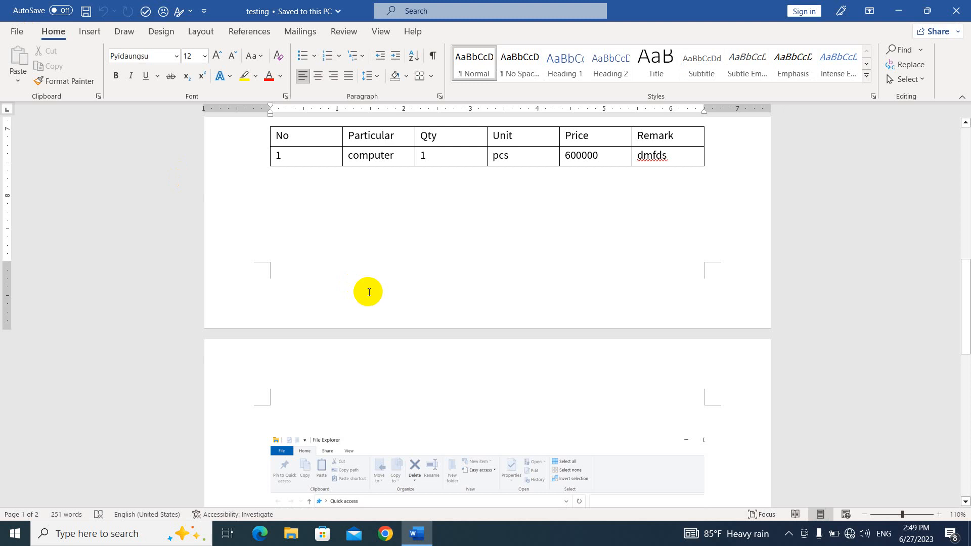
pyautogui.scroll(-15, 369, 292)
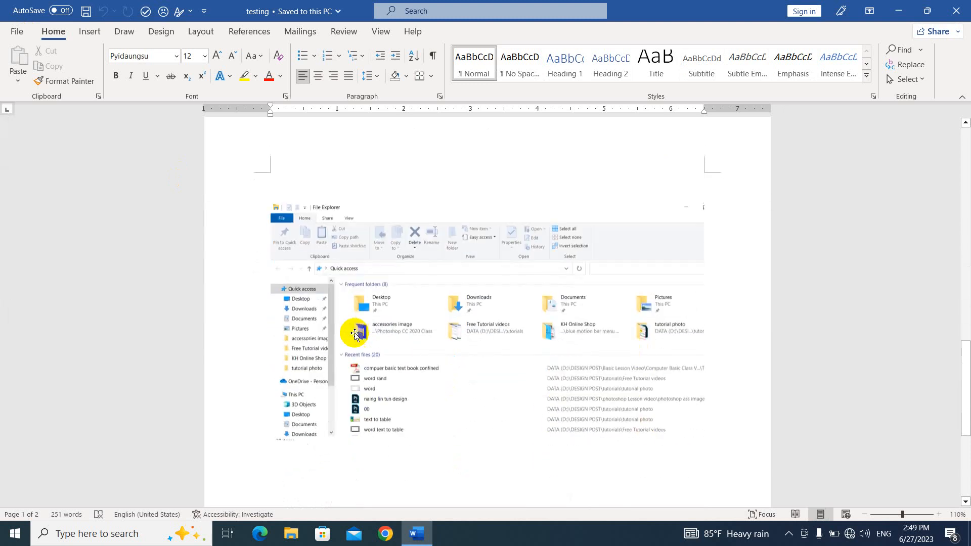
pyautogui.click(333, 304)
pyautogui.doubleClick(333, 304)
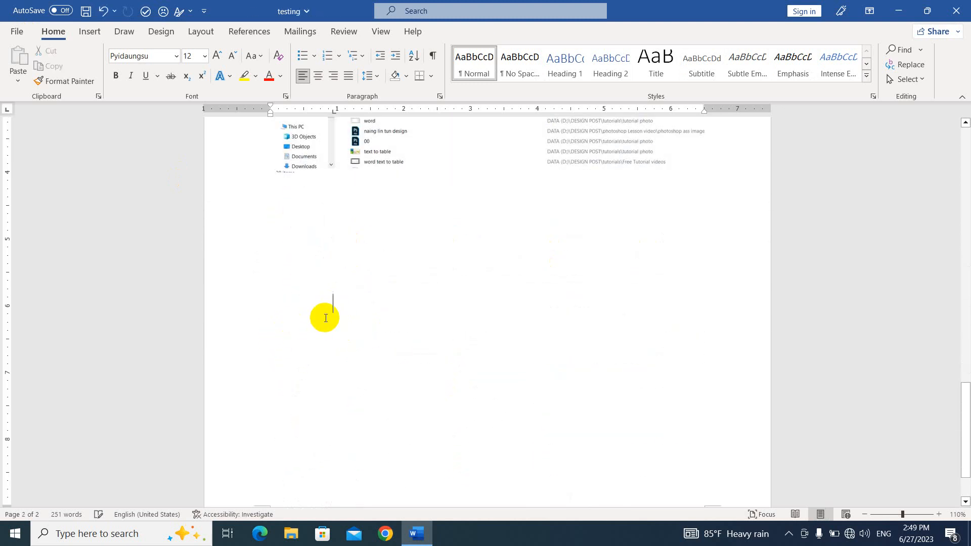
pyautogui.press('BackSpace')
pyautogui.hotkey('ctrl', 'z')
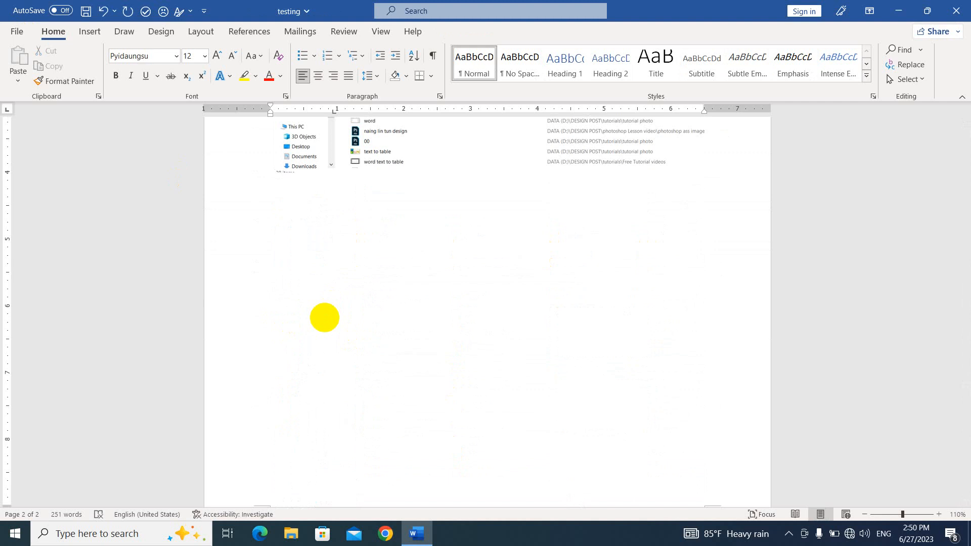
pyautogui.scroll(-3, 326, 321)
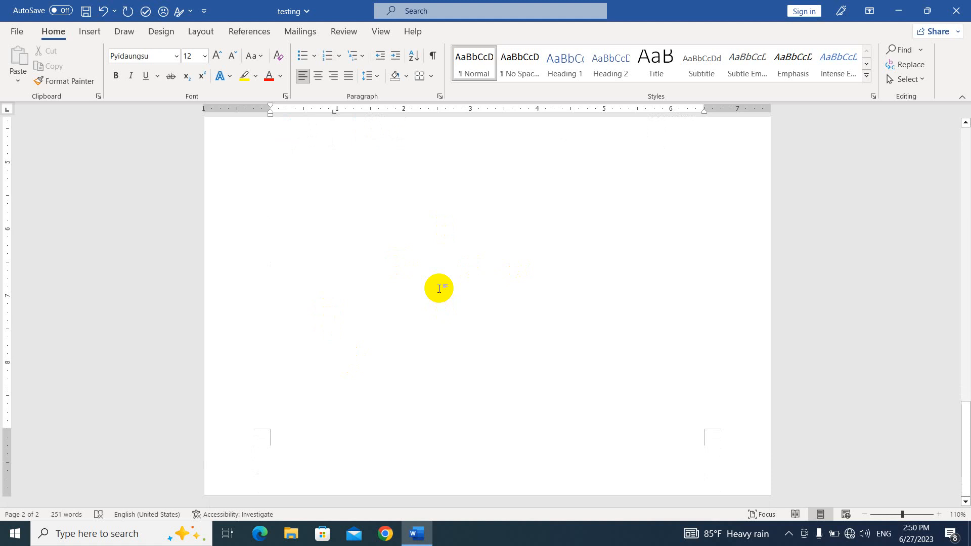
pyautogui.hotkey('ctrl', 'Return')
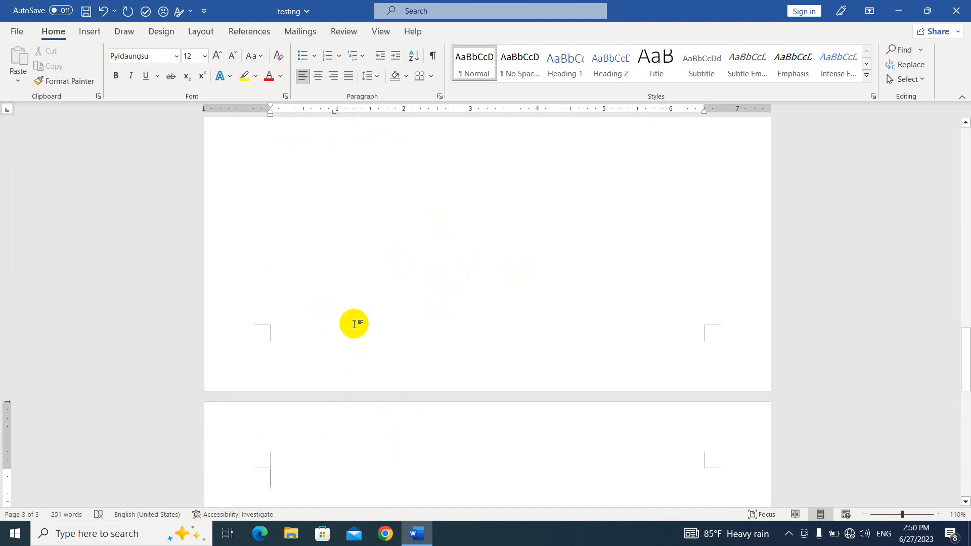
pyautogui.scroll(2, 354, 324)
pyautogui.click(606, 260)
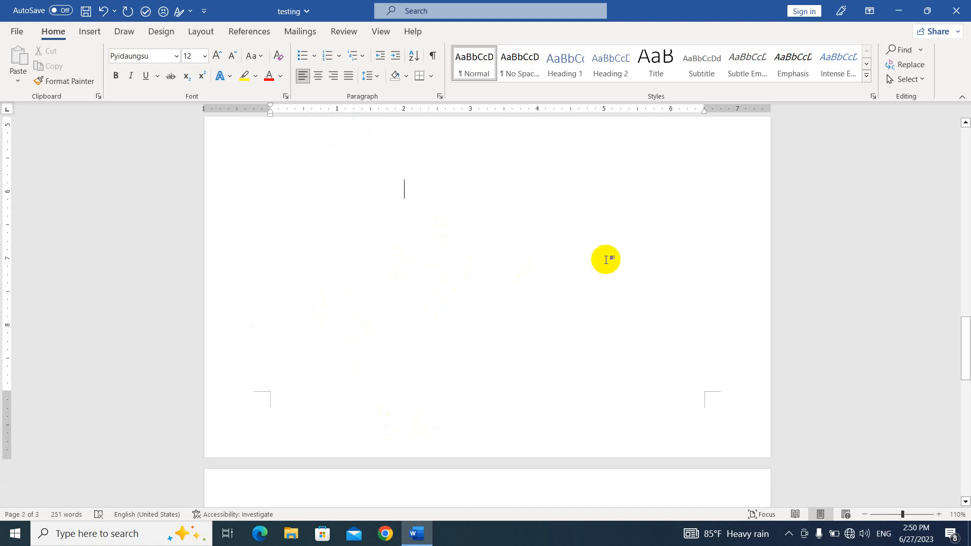
pyautogui.scroll(-5, 412, 324)
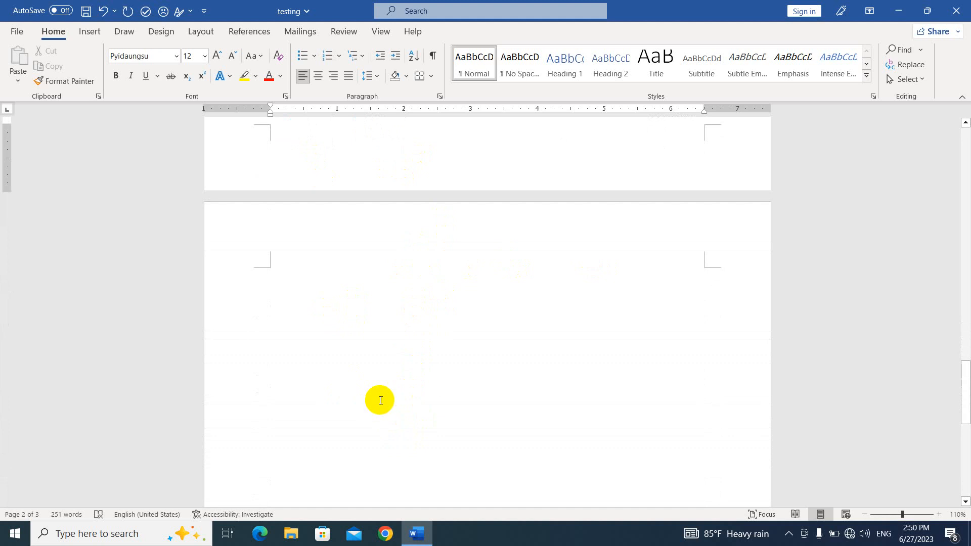
pyautogui.scroll(1, 420, 365)
pyautogui.scroll(2, 459, 258)
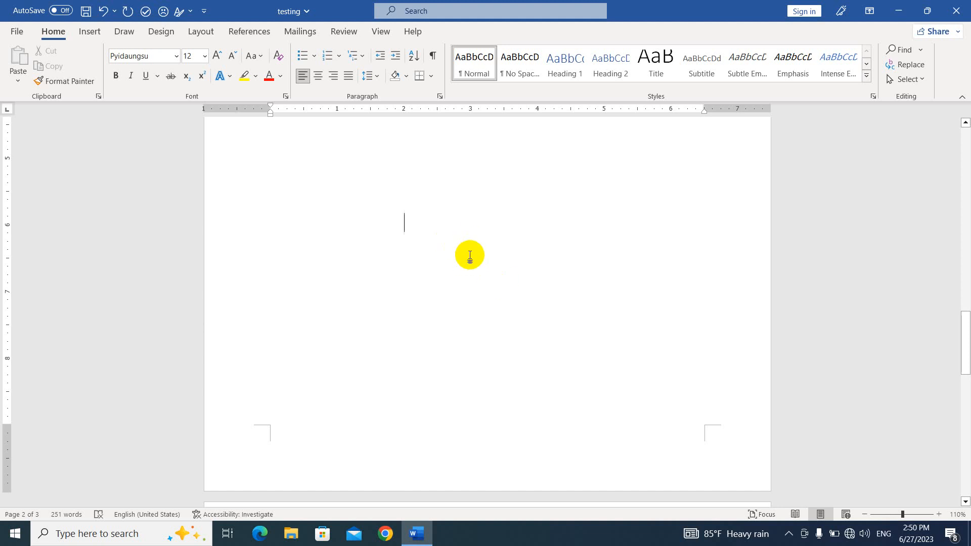
pyautogui.scroll(-3, 465, 256)
pyautogui.scroll(2, 479, 281)
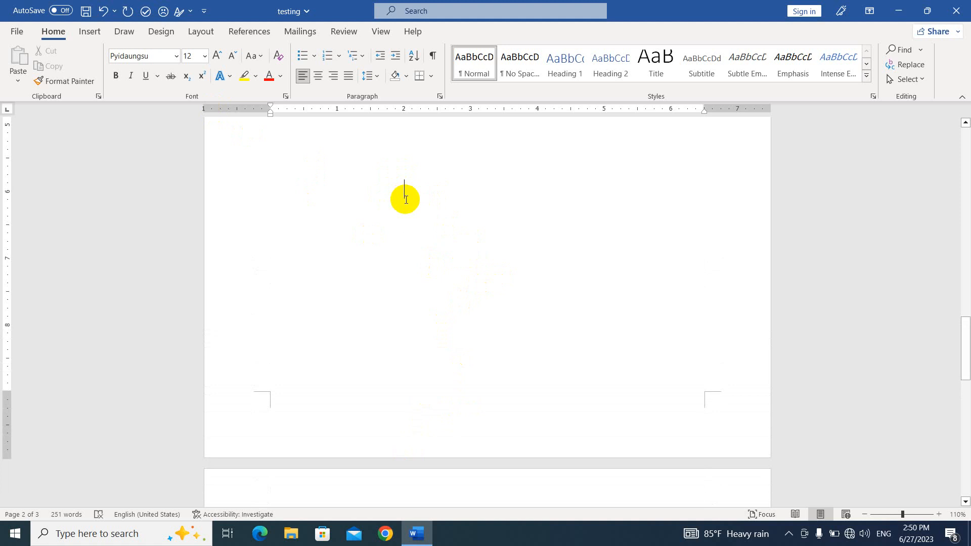
# - Insert a Next Page section break to start a new section on page 3
pyautogui.click(201, 31)
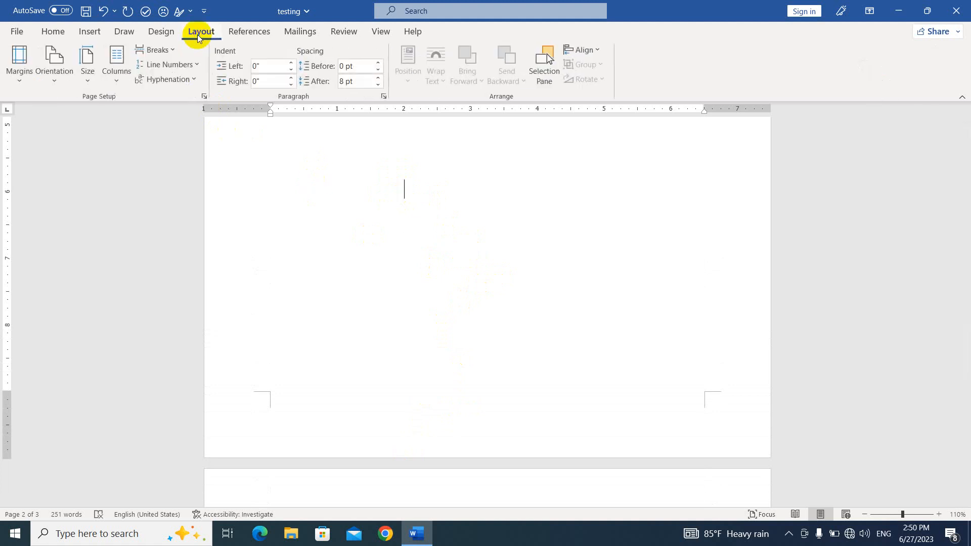
pyautogui.click(170, 50)
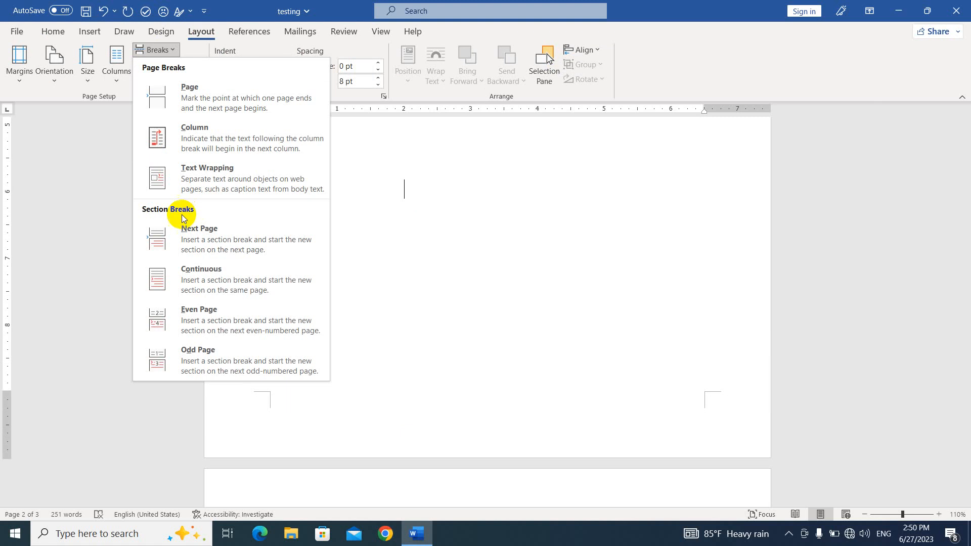
pyautogui.click(191, 240)
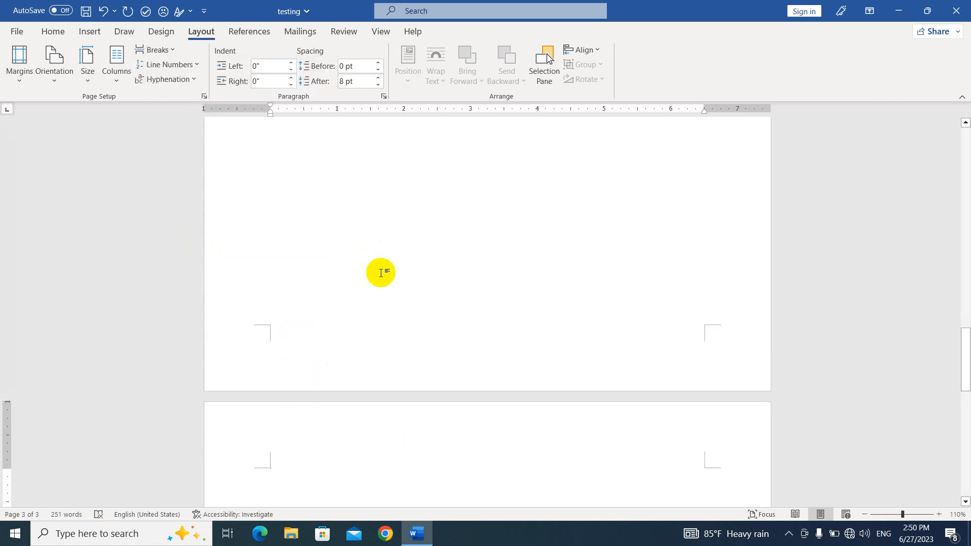
pyautogui.scroll(-3, 386, 362)
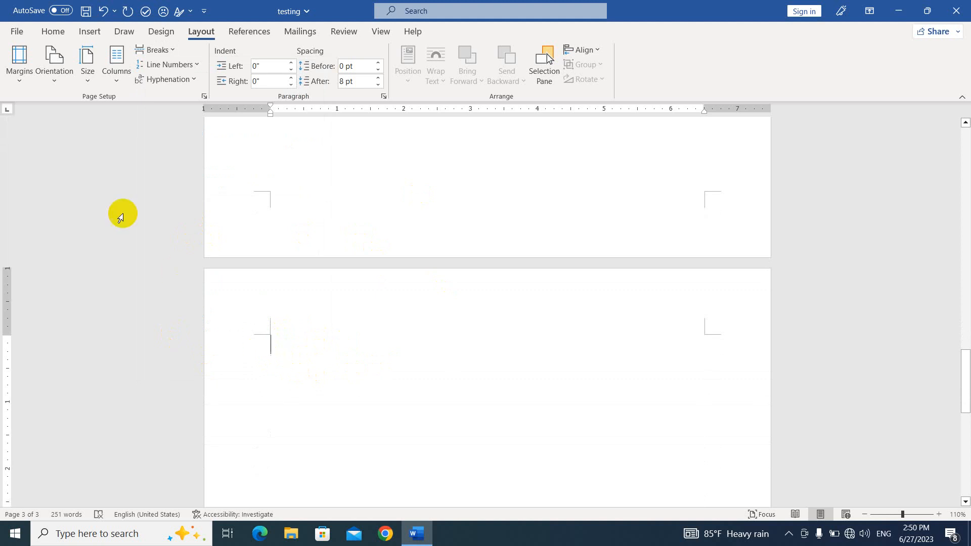
# - Set the new section's orientation to Landscape, leaving page 2 portrait
pyautogui.click(56, 82)
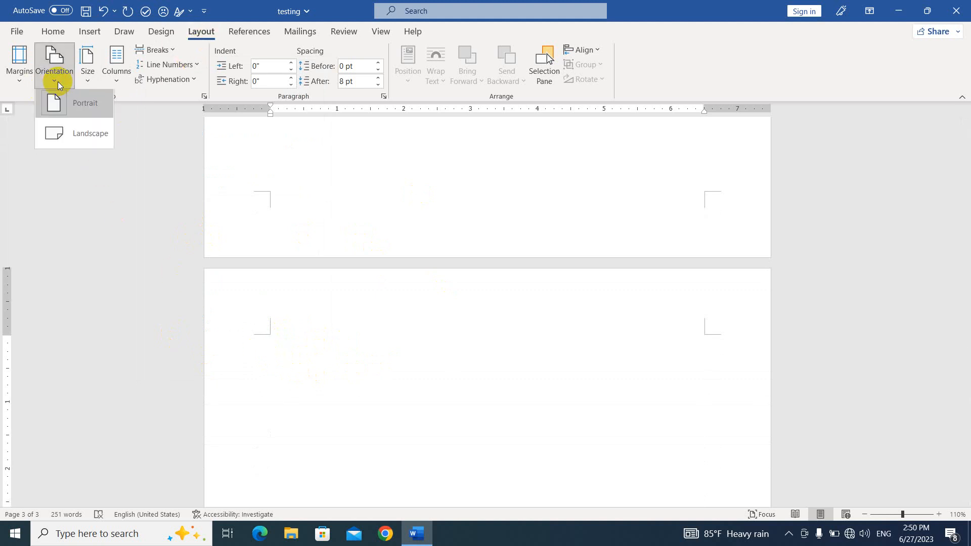
pyautogui.click(103, 156)
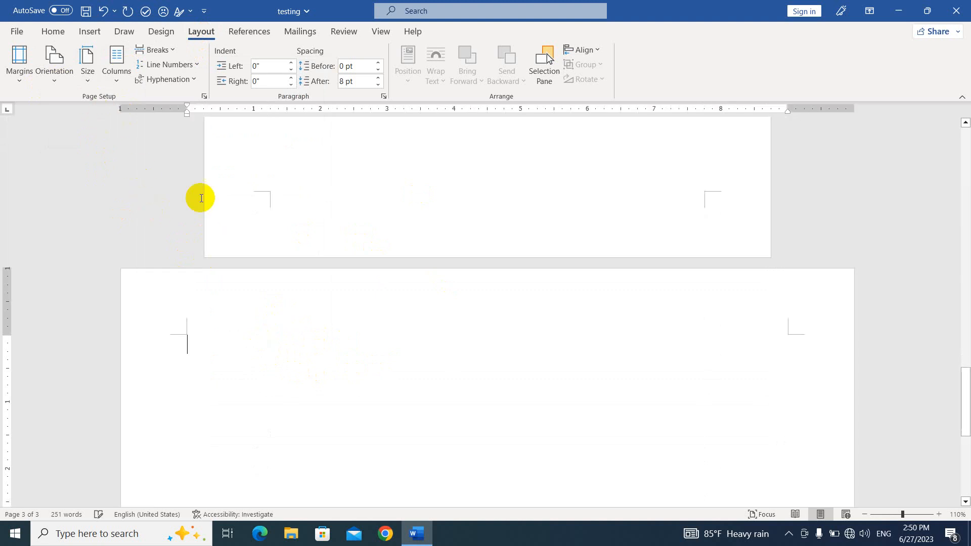
pyautogui.scroll(-3, 298, 326)
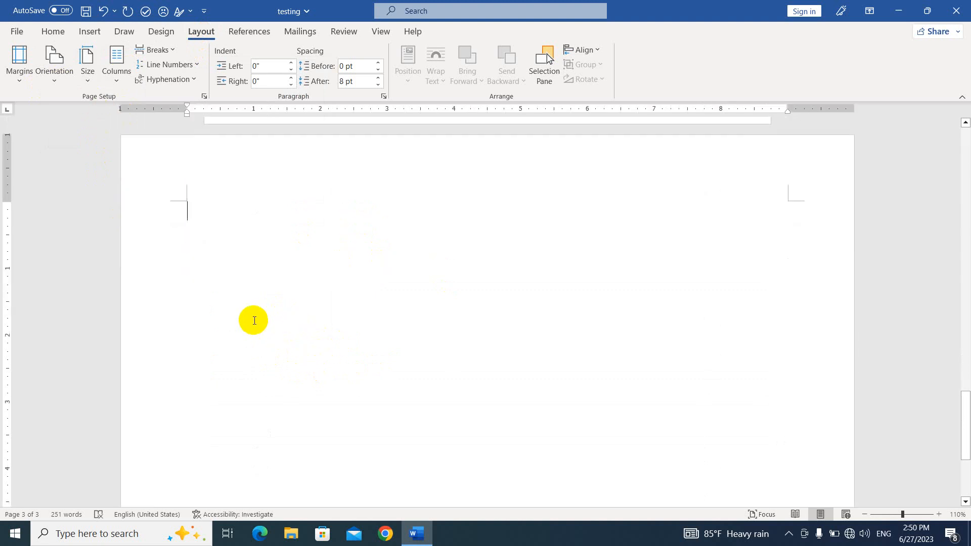
pyautogui.scroll(5, 254, 321)
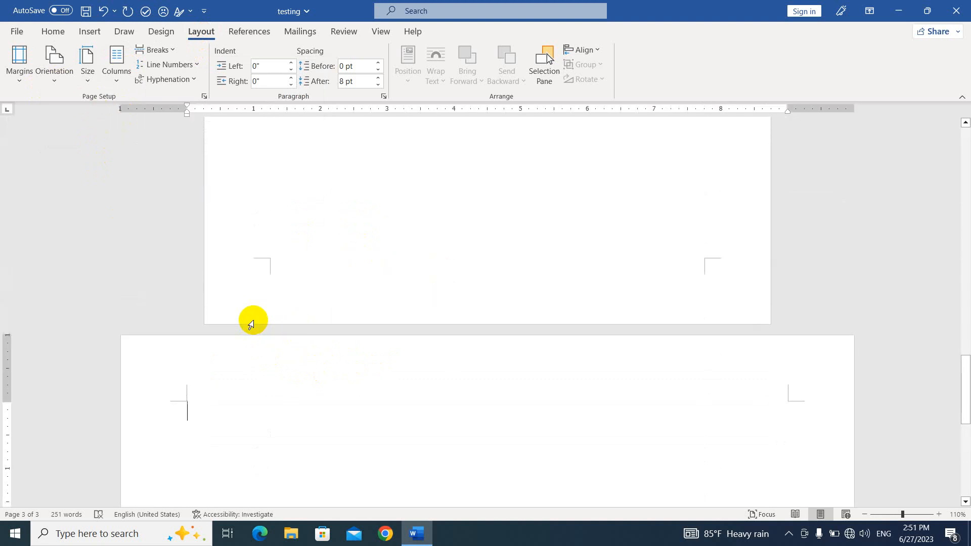
pyautogui.scroll(-6, 253, 322)
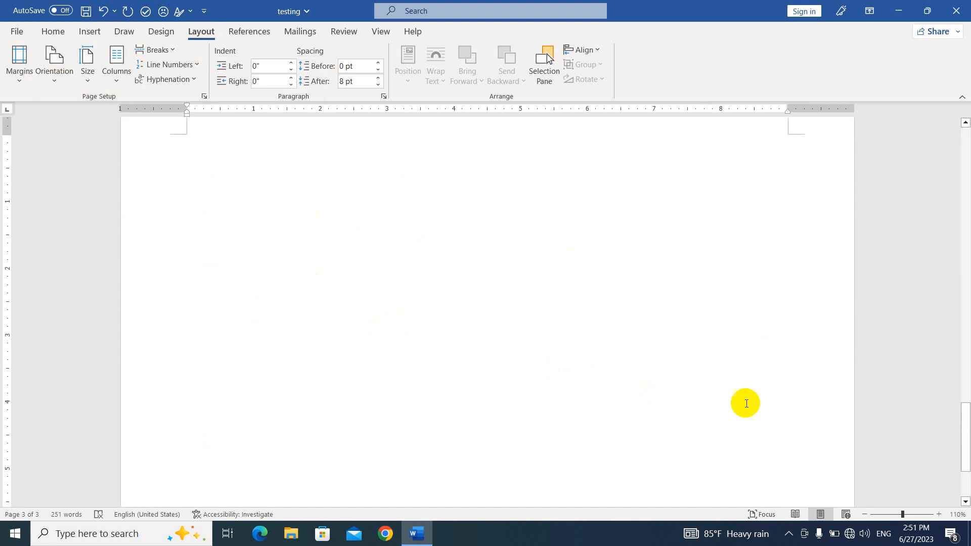
# - Insert a Next Page section break below page 3's content to create page 4
pyautogui.click(721, 427)
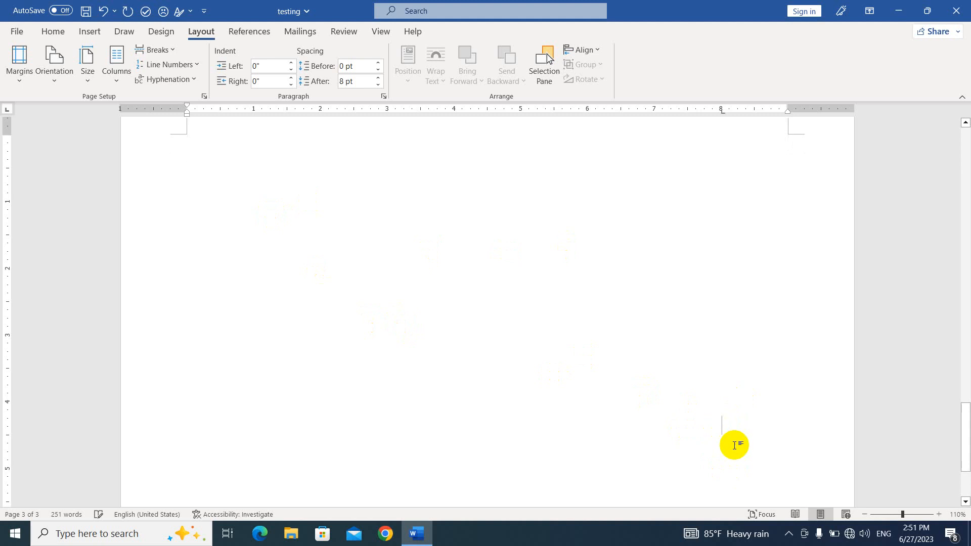
pyautogui.click(173, 50)
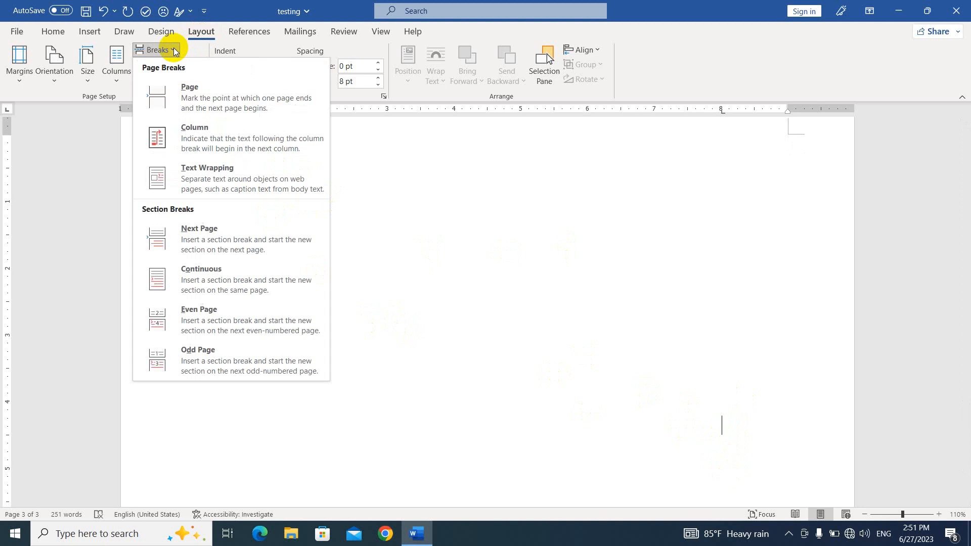
pyautogui.click(184, 237)
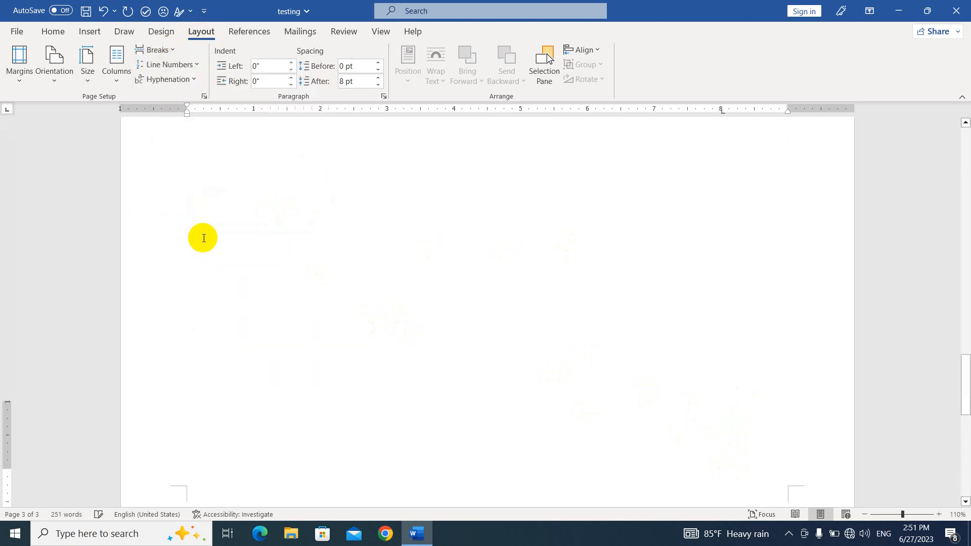
pyautogui.scroll(-2, 207, 344)
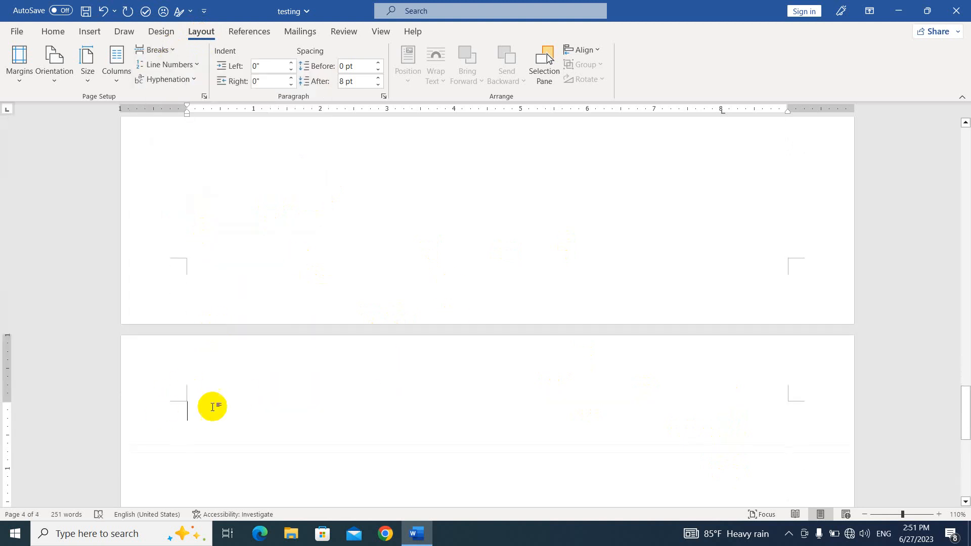
pyautogui.scroll(-3, 192, 420)
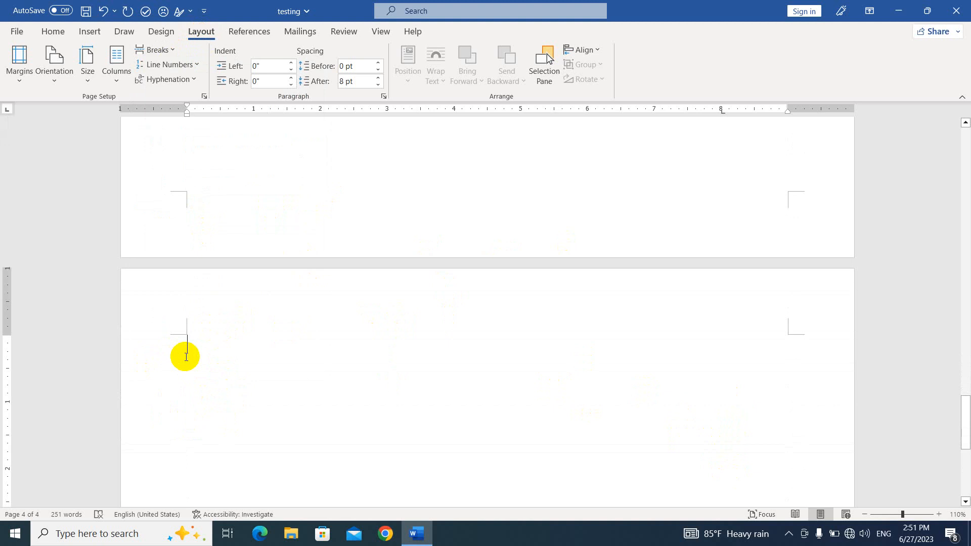
# - Set page 4's section orientation back to Portrait
pyautogui.click(60, 81)
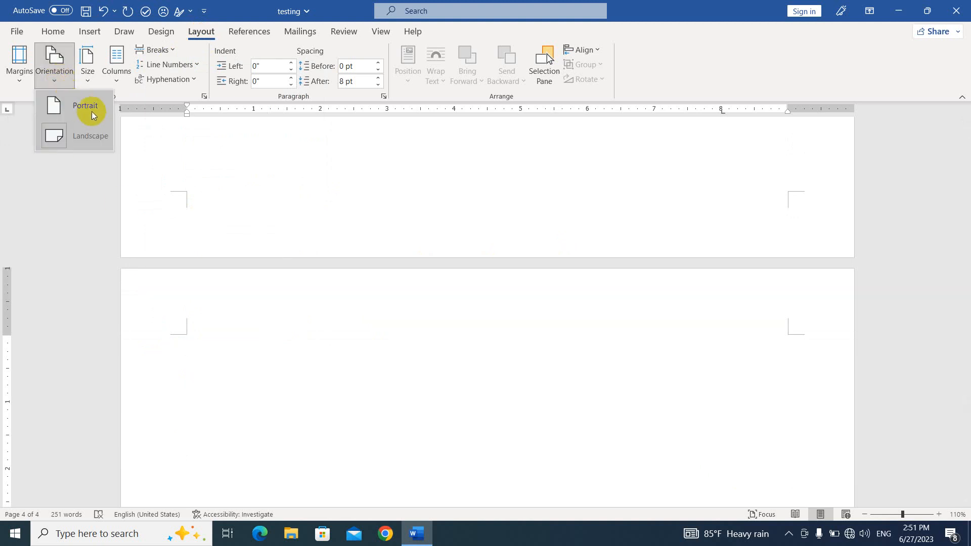
pyautogui.click(92, 113)
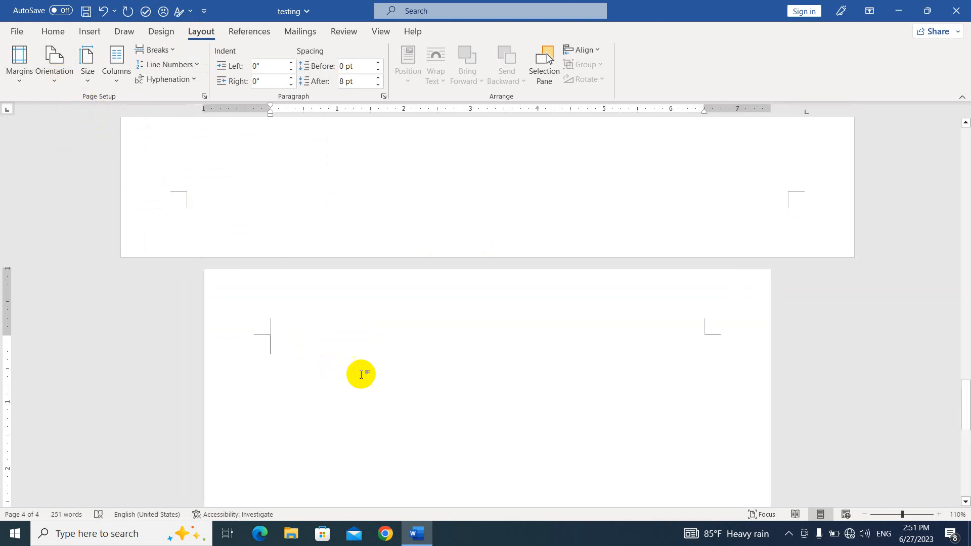
pyautogui.scroll(10, 378, 378)
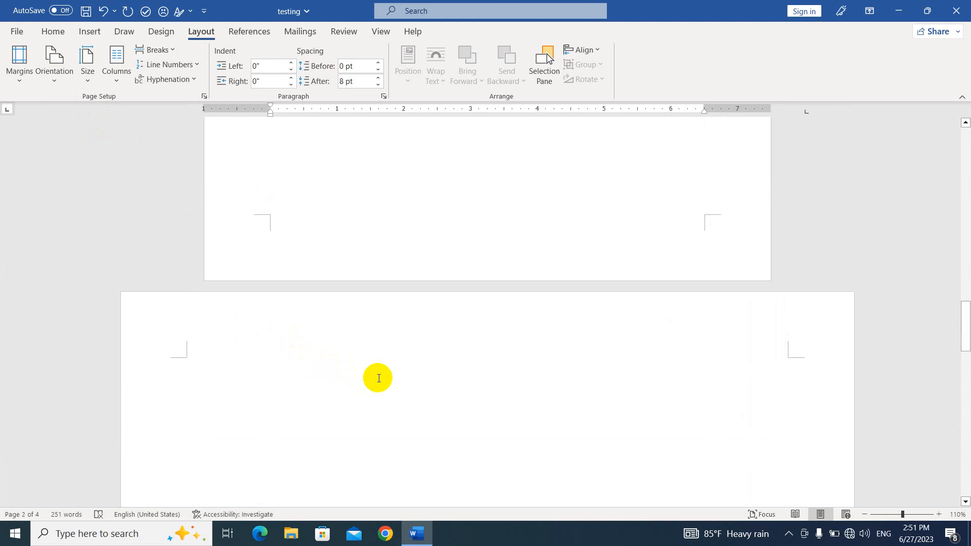
pyautogui.scroll(2, 378, 378)
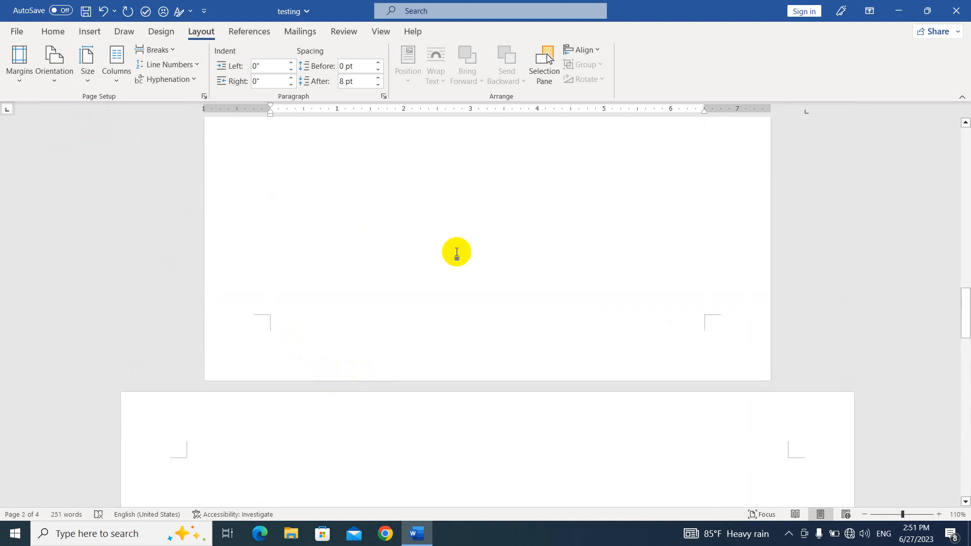
pyautogui.scroll(2, 349, 223)
pyautogui.scroll(-7, 364, 241)
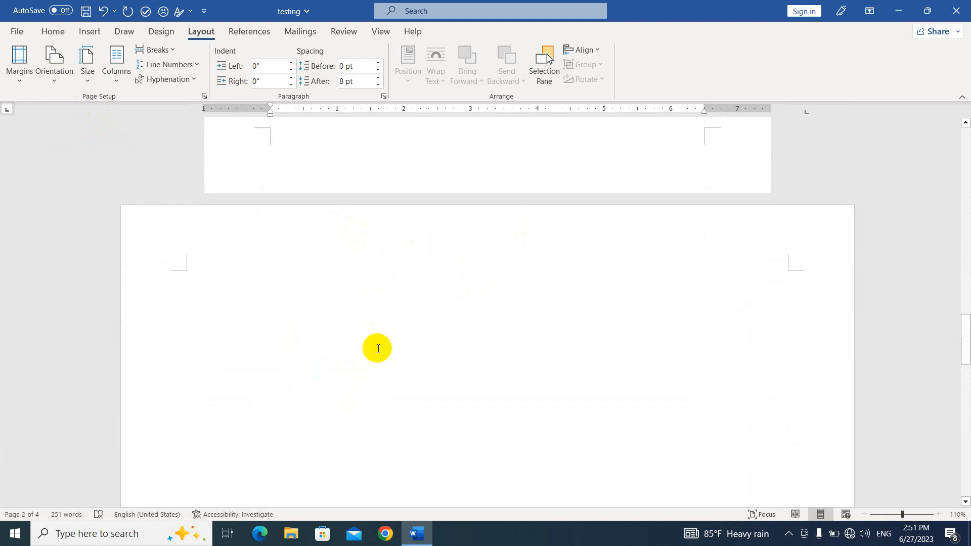
pyautogui.scroll(-7, 435, 319)
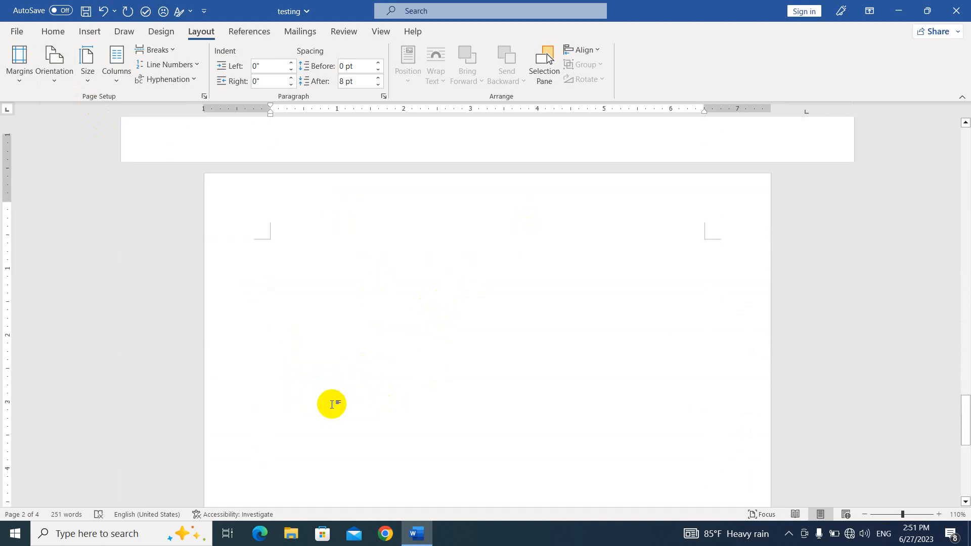